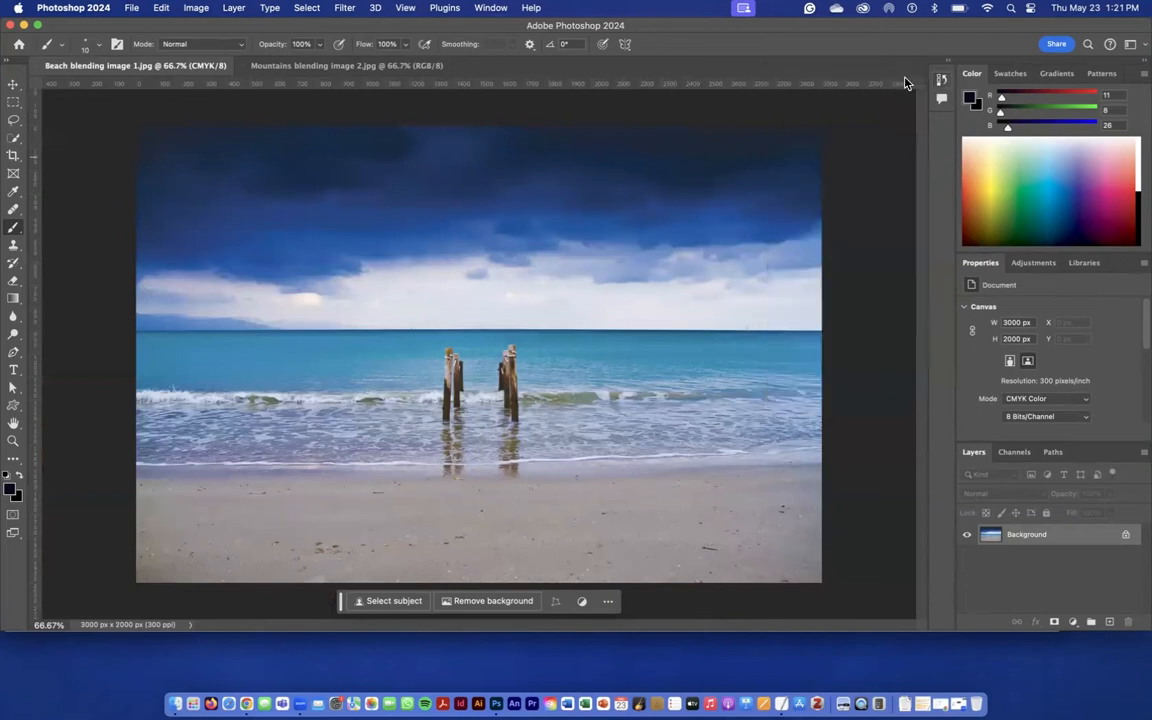
- Select the entire canvas of the Mountains blending image 2.jpg document and copy it
{"action": "left_click", "coordinate": [262, 65]}
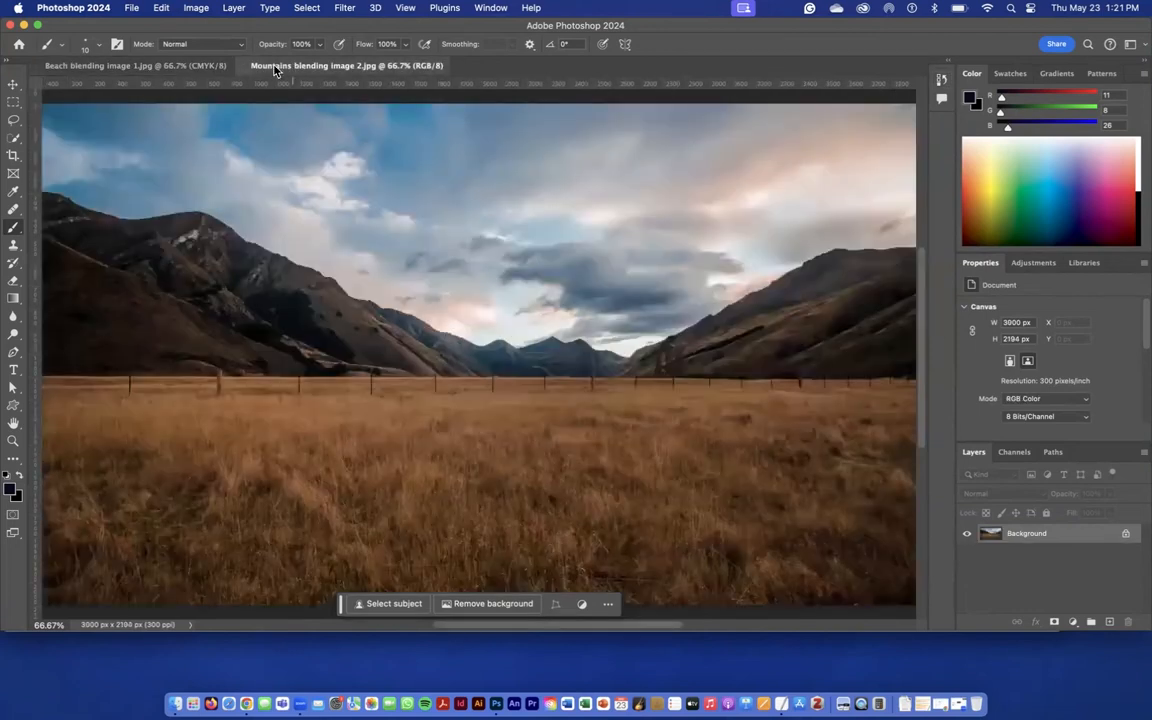
{"action": "left_click", "coordinate": [13, 88]}
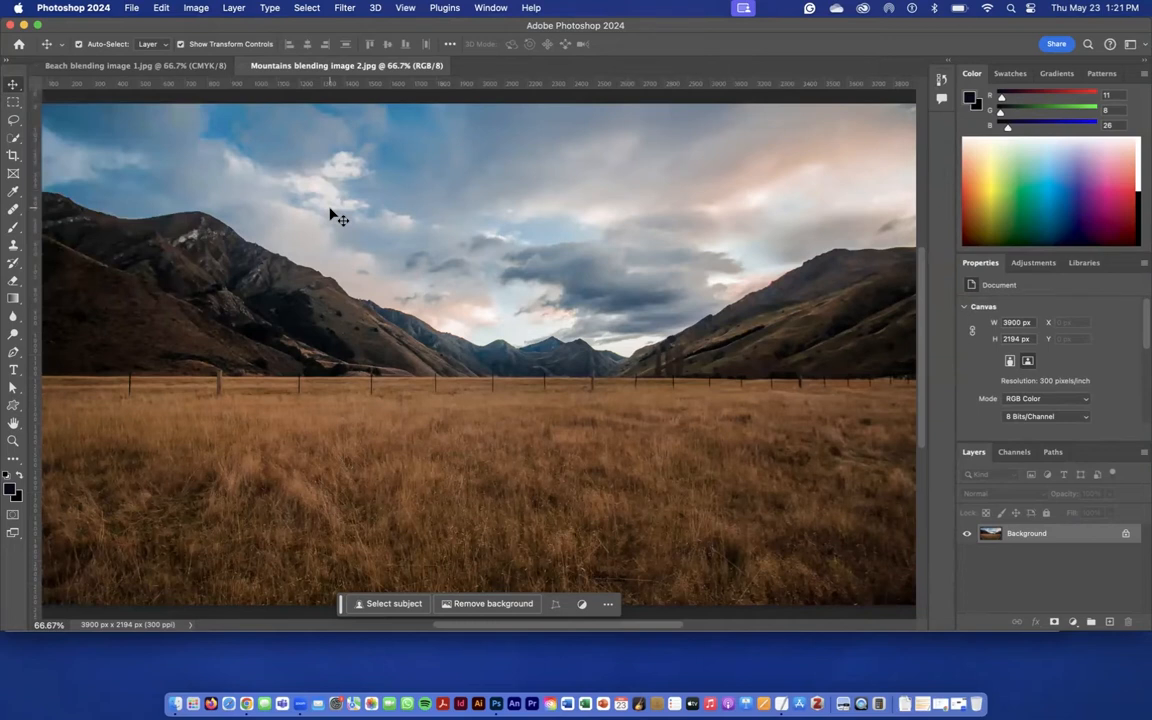
{"action": "key", "text": "super+minus"}
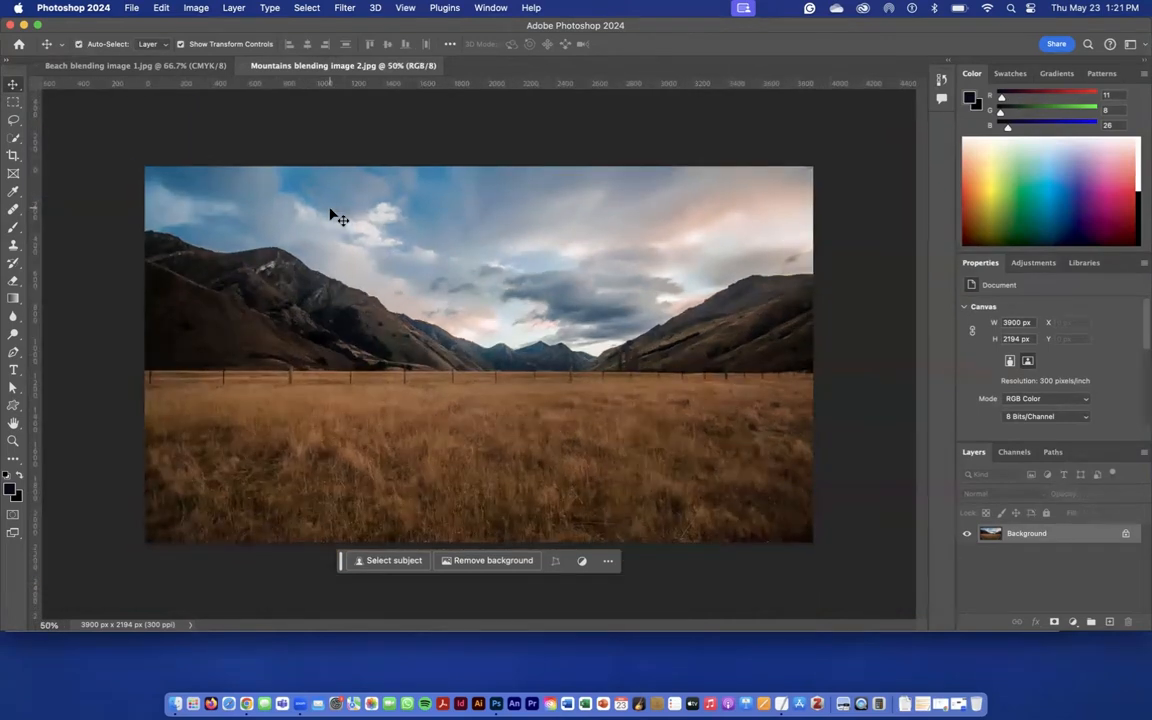
{"action": "left_click", "coordinate": [14, 104]}
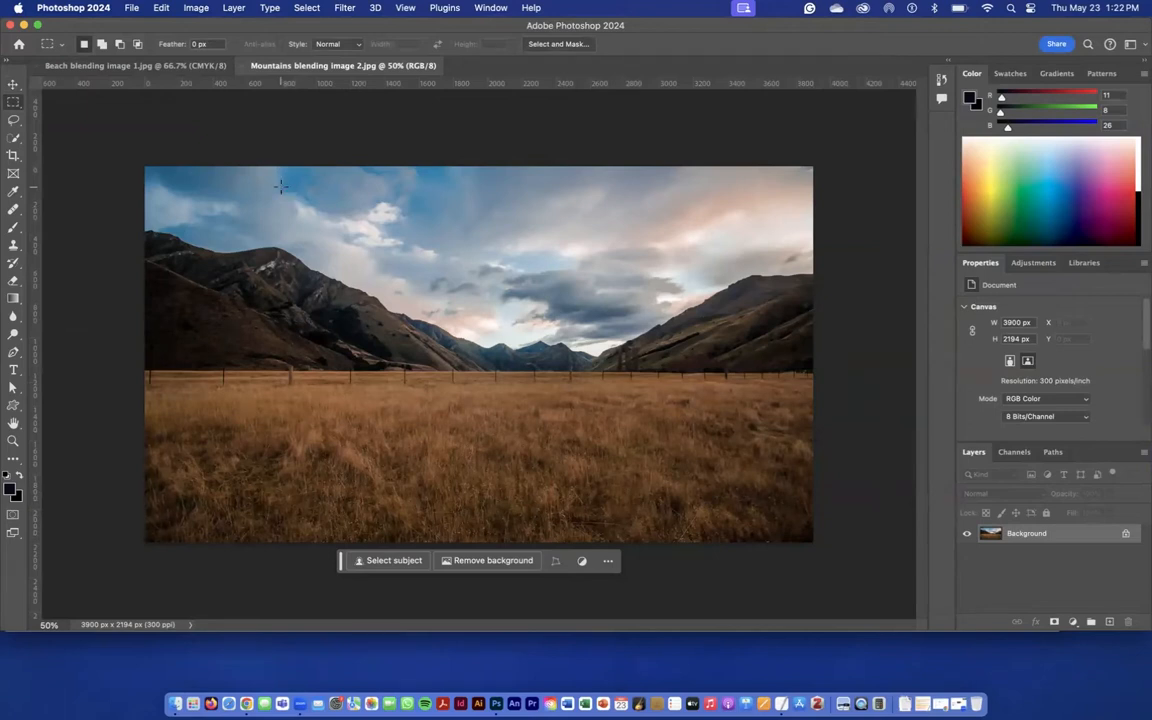
{"action": "key", "text": "super+a"}
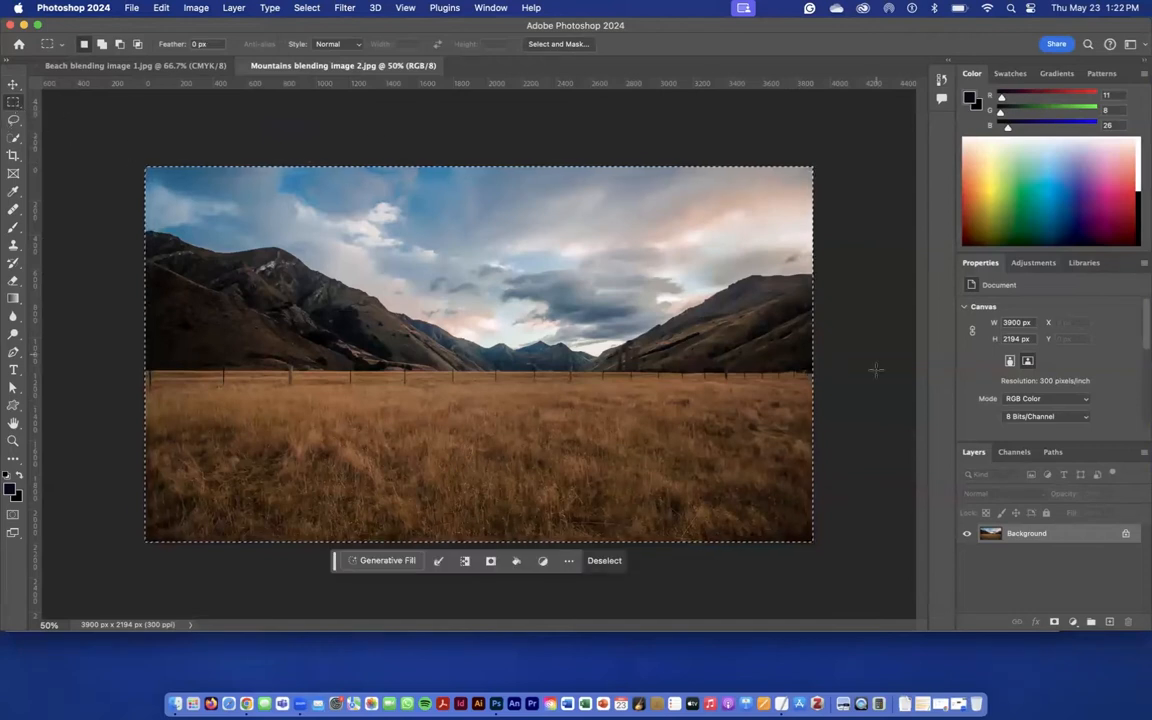
{"action": "left_click", "coordinate": [12, 87]}
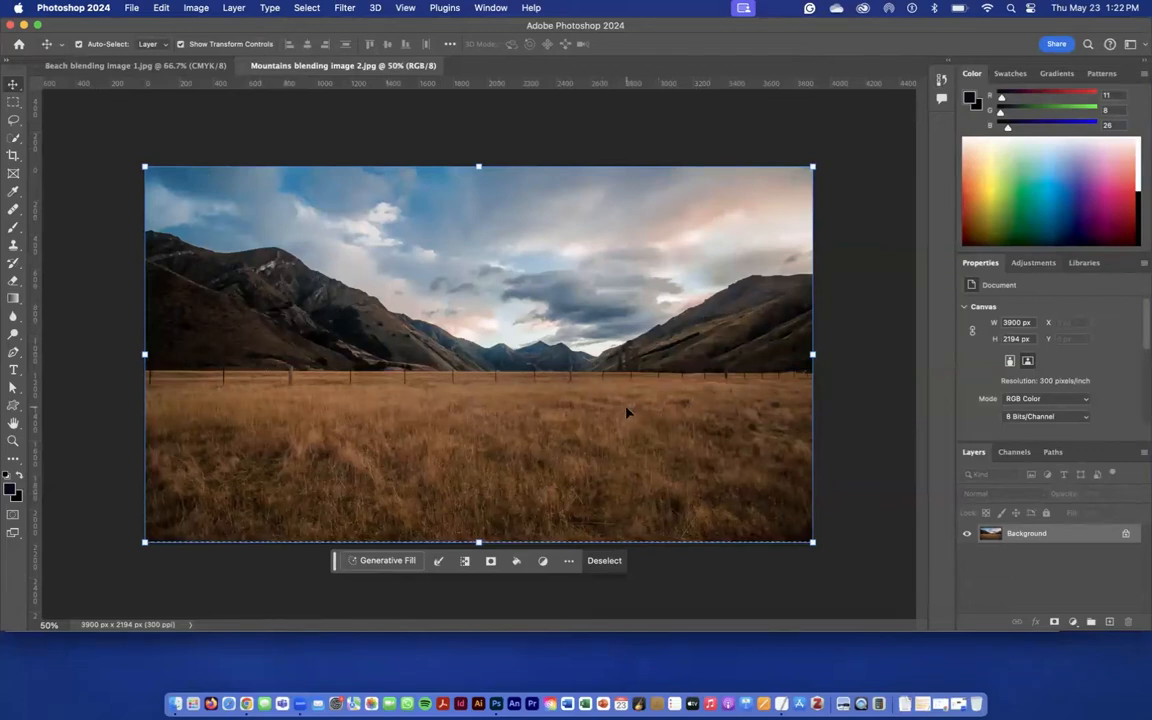
{"action": "left_click", "coordinate": [159, 67]}
{"action": "left_click", "coordinate": [275, 69]}
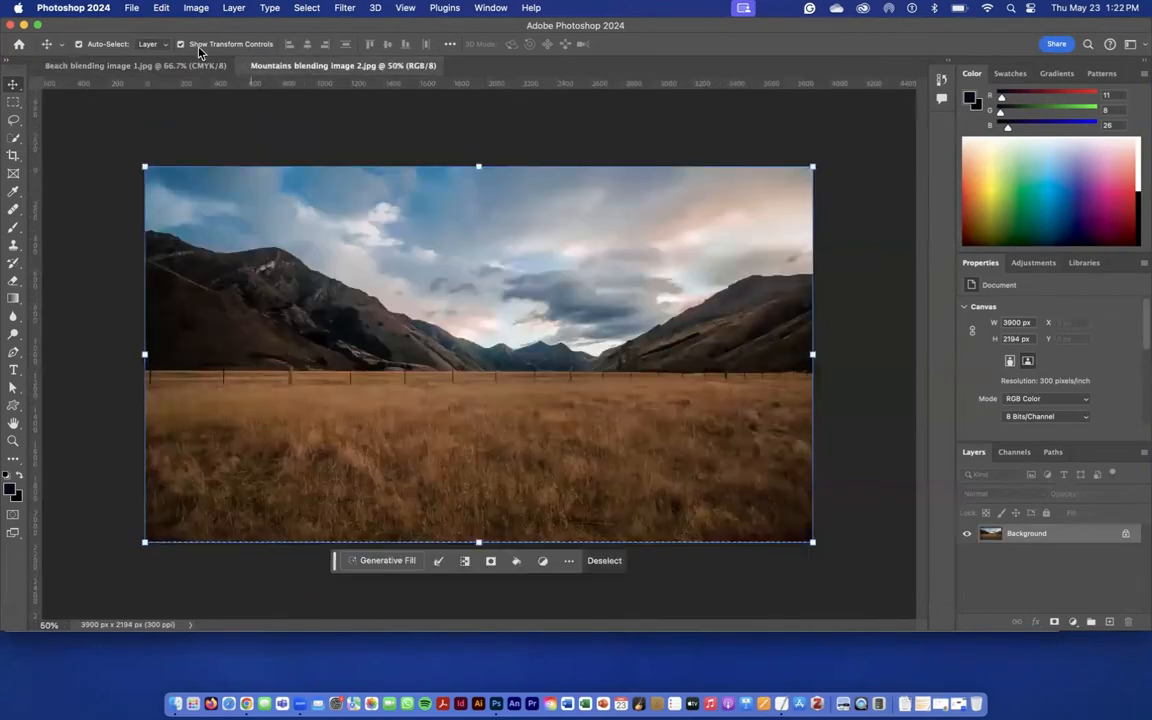
{"action": "left_click", "coordinate": [162, 8]}
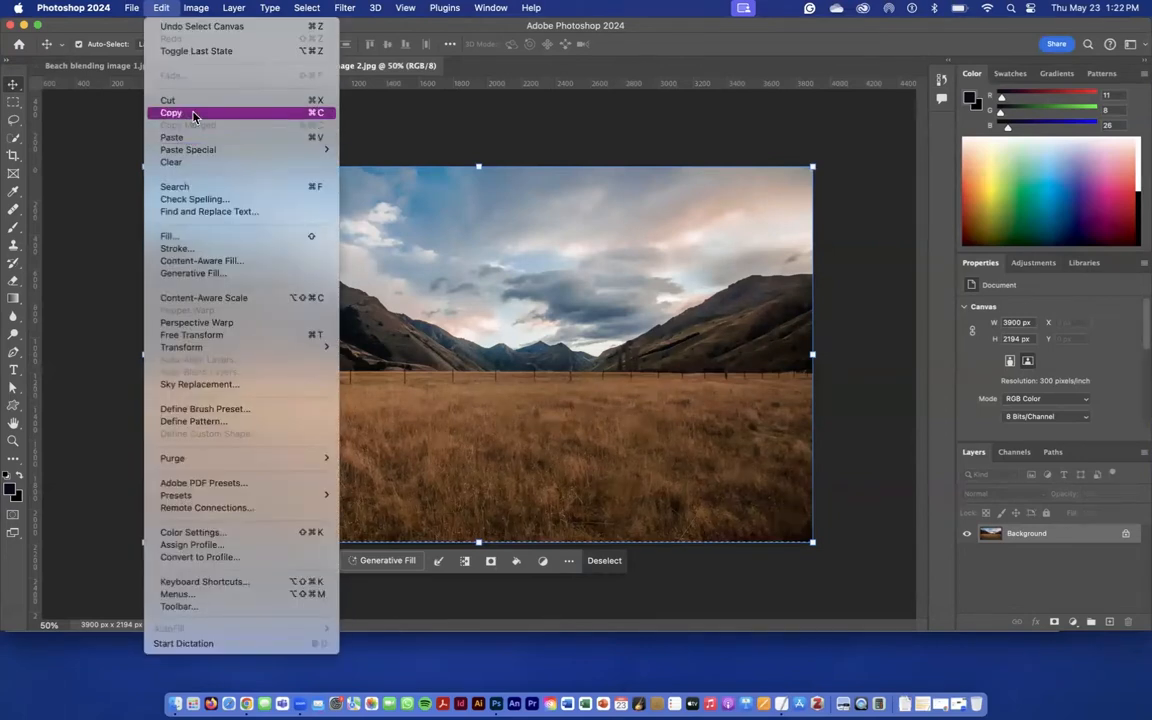
{"action": "left_click", "coordinate": [314, 114]}
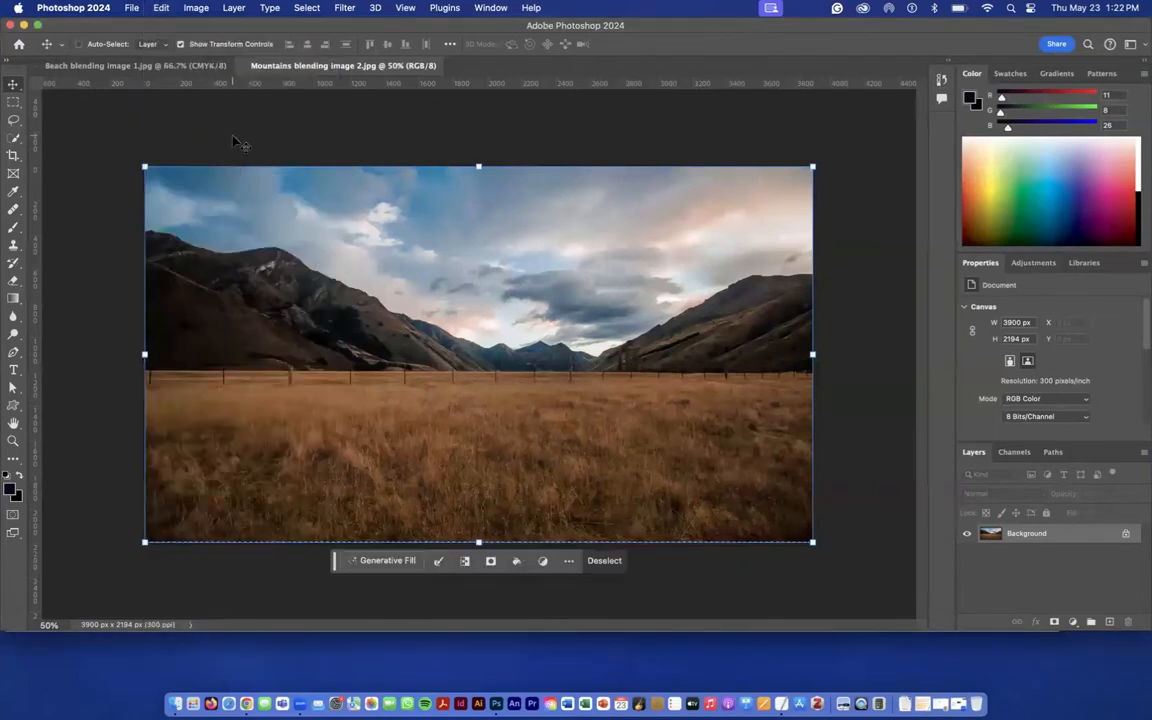
- Paste the mountains picture into Beach blending image 1.jpg and unlock the Background layer, leaving the pasted layer selected
{"action": "left_click", "coordinate": [165, 67]}
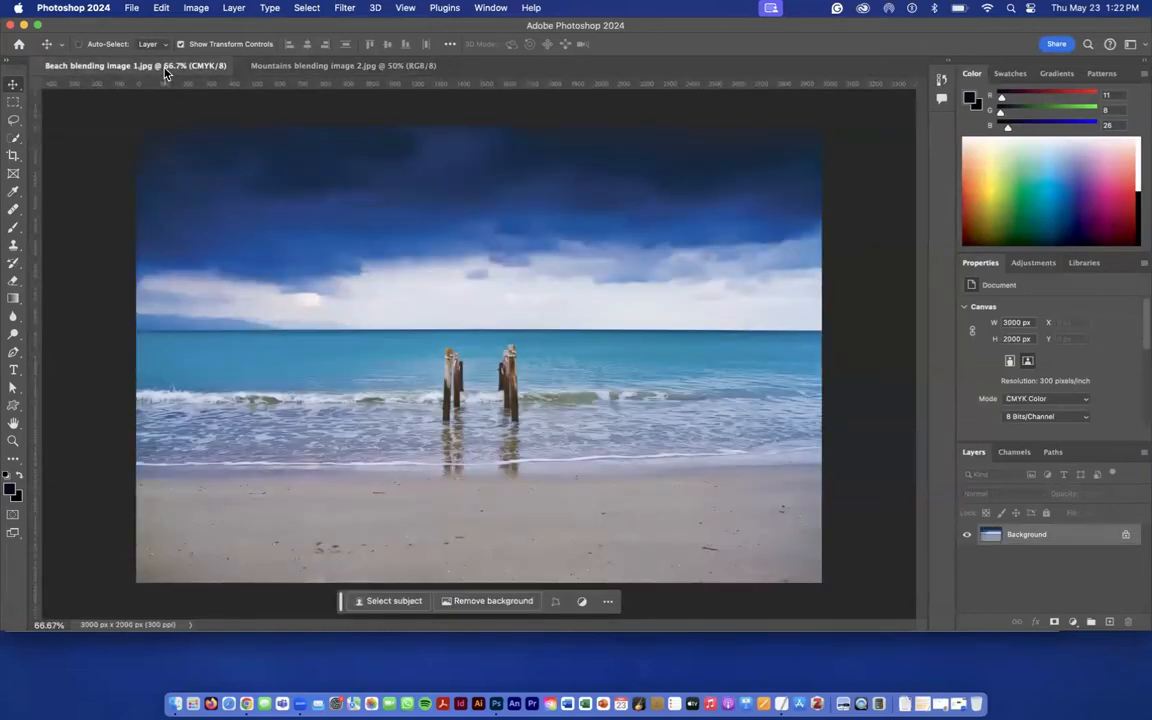
{"action": "key", "text": "super+v"}
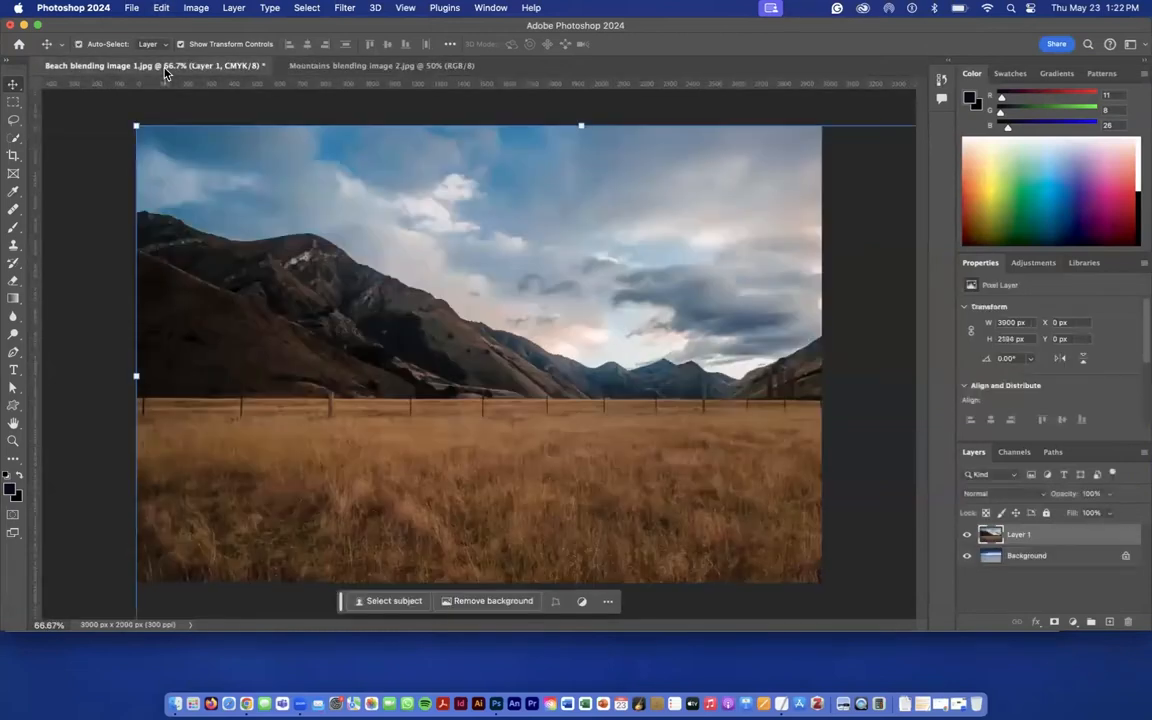
{"action": "left_click", "coordinate": [1125, 558]}
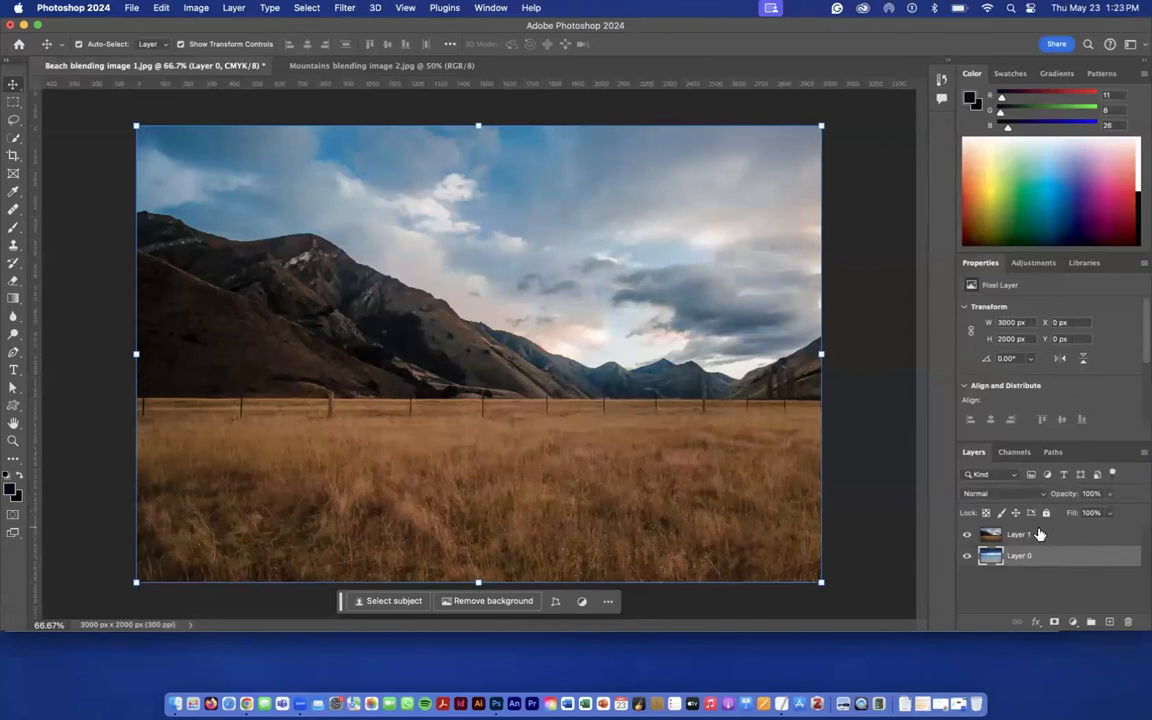
{"action": "left_click", "coordinate": [1039, 535]}
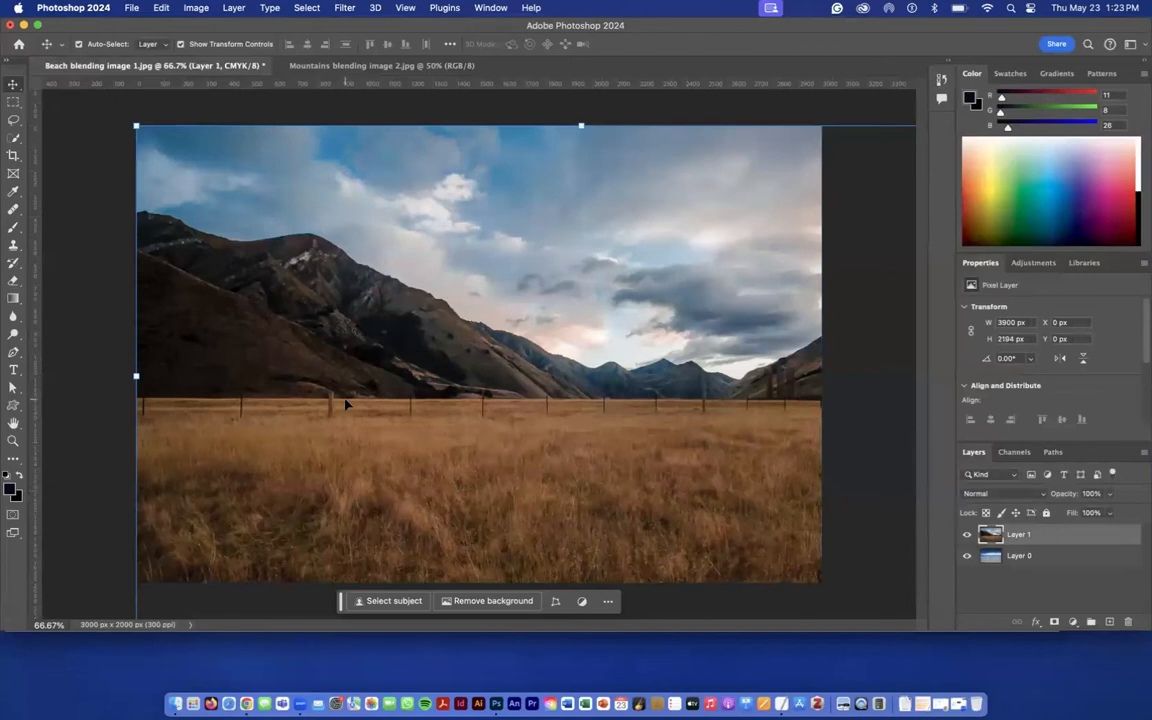
{"action": "key", "text": "super+minus"}
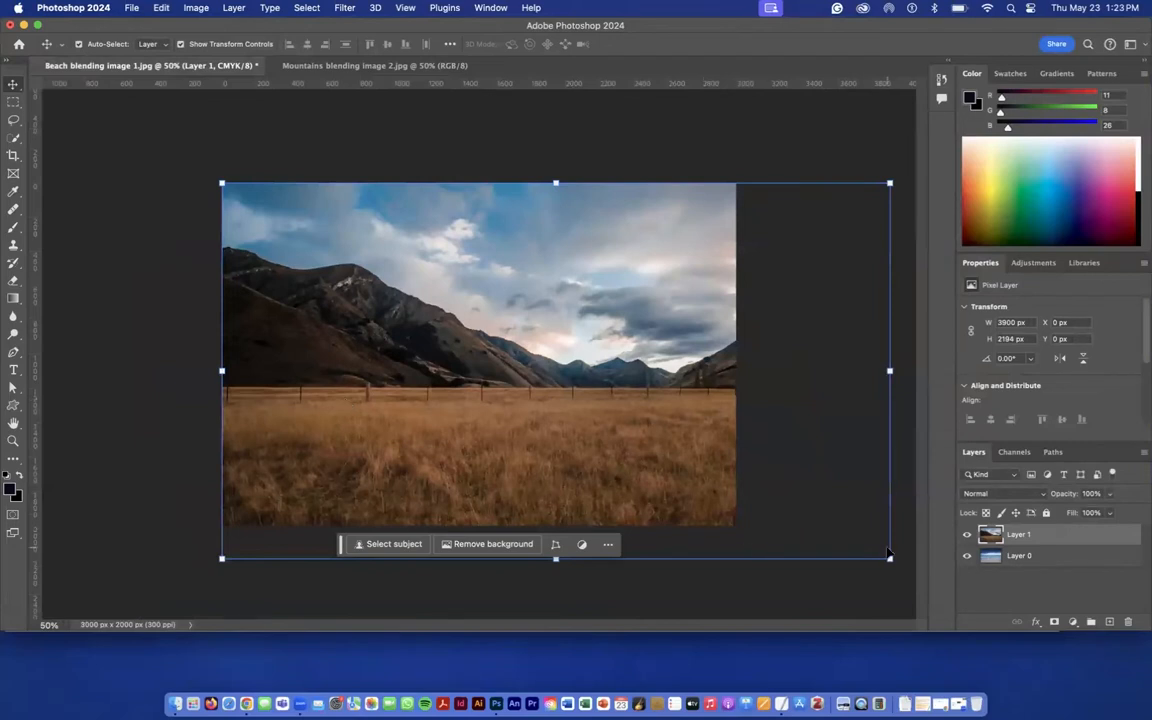
{"action": "left_click_drag", "start_coordinate": [890, 560], "coordinate": [590, 325]}
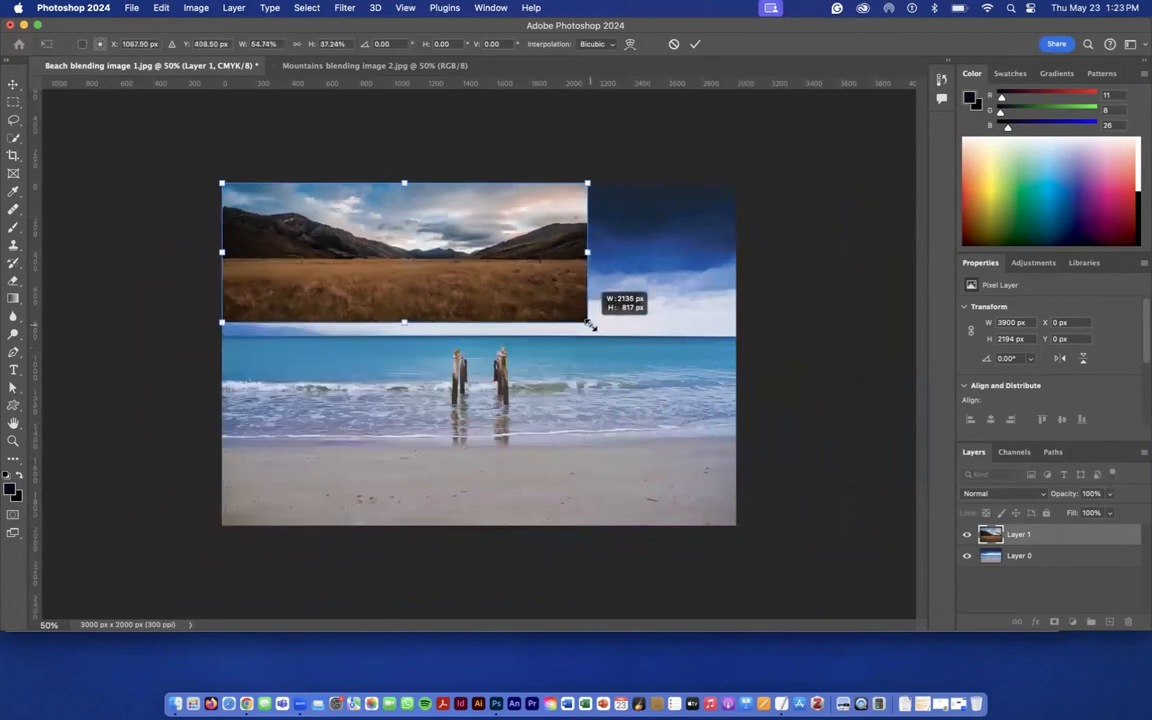
{"action": "left_click_drag", "start_coordinate": [590, 325], "coordinate": [591, 327]}
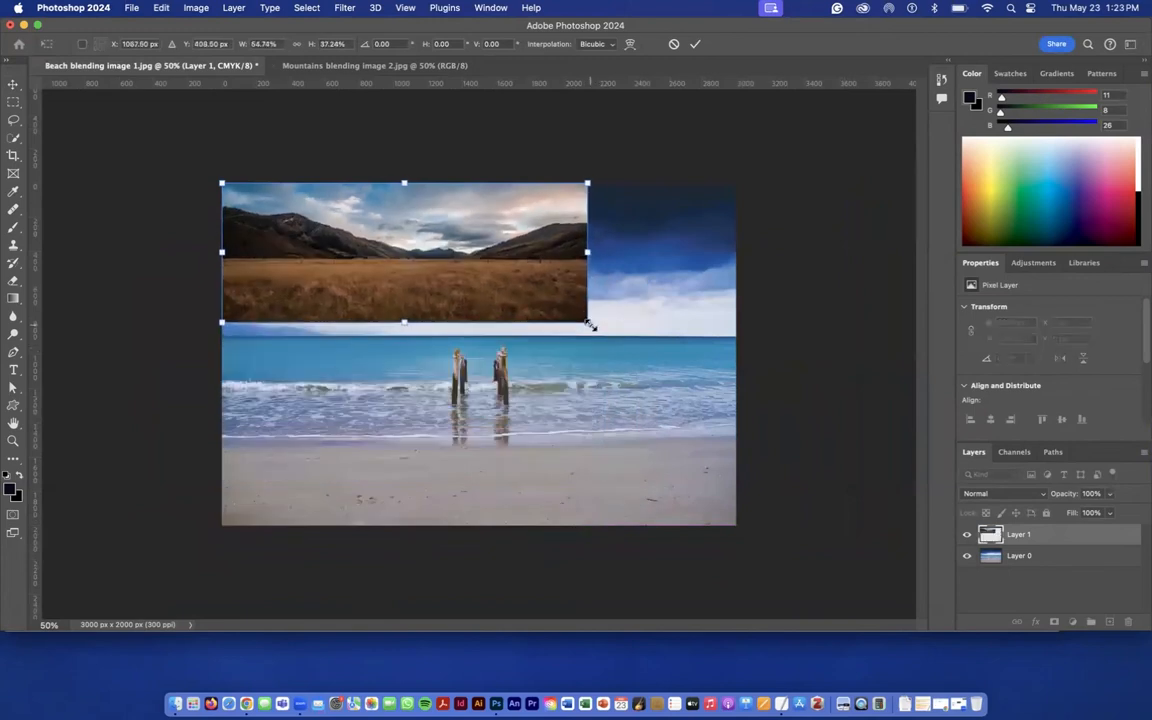
{"action": "key", "text": "super+z"}
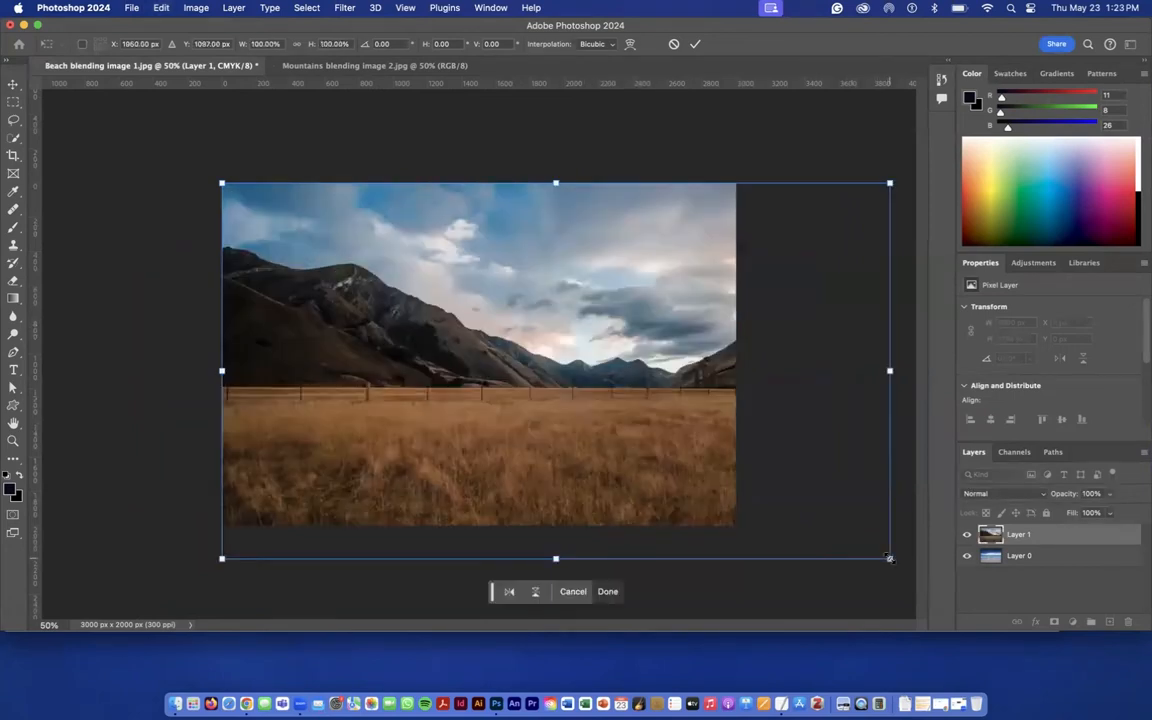
- Scale the mountains layer proportionally to about 77% to fit the canvas width, and place the beach layer above it
{"action": "left_click_drag", "start_coordinate": [889, 557], "coordinate": [743, 458]}
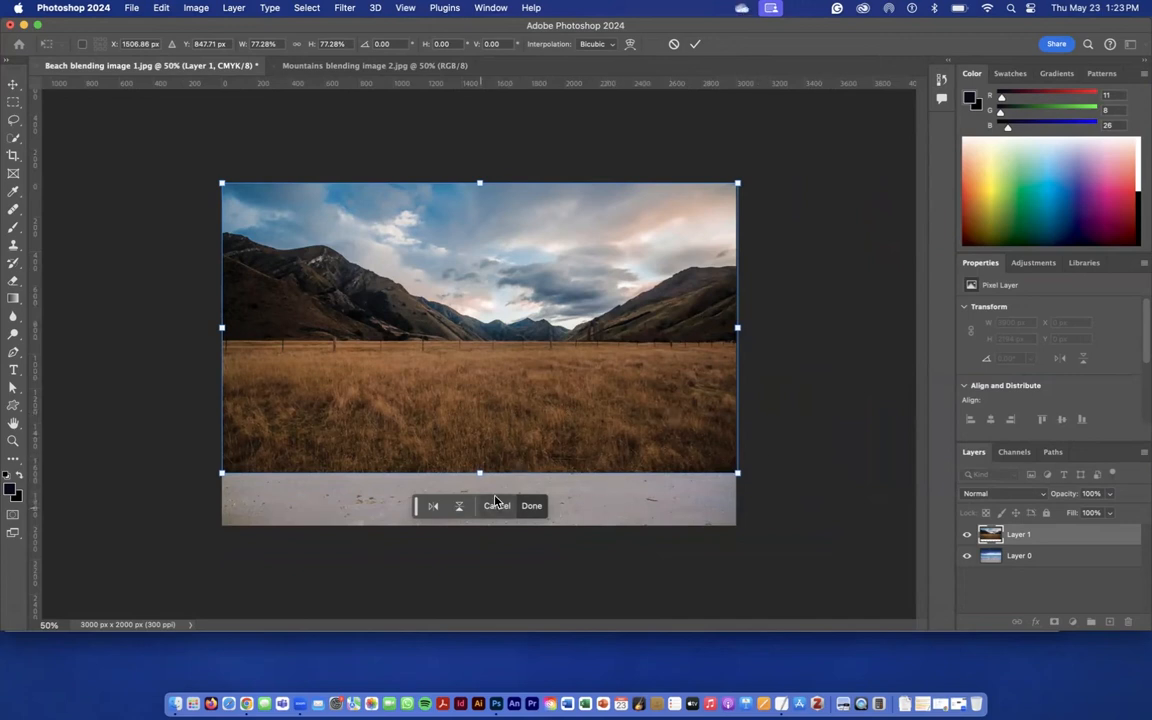
{"action": "left_click", "coordinate": [531, 507]}
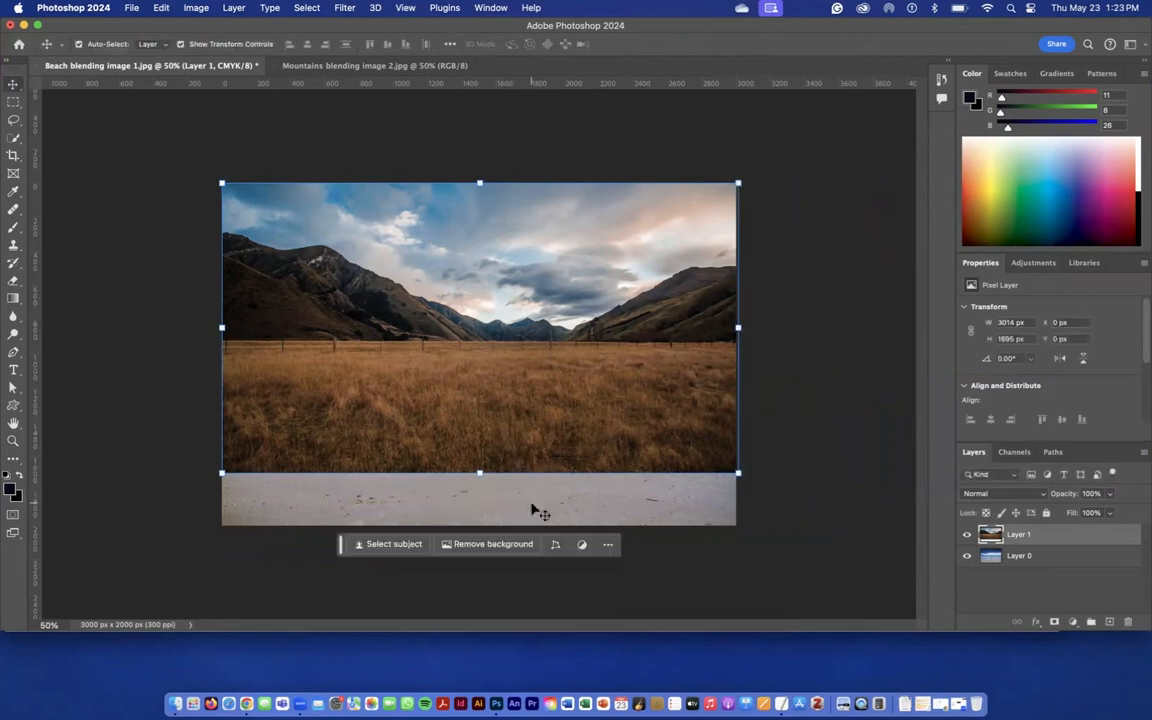
{"action": "left_click", "coordinate": [1034, 558]}
{"action": "left_click_drag", "start_coordinate": [1034, 558], "coordinate": [1028, 534]}
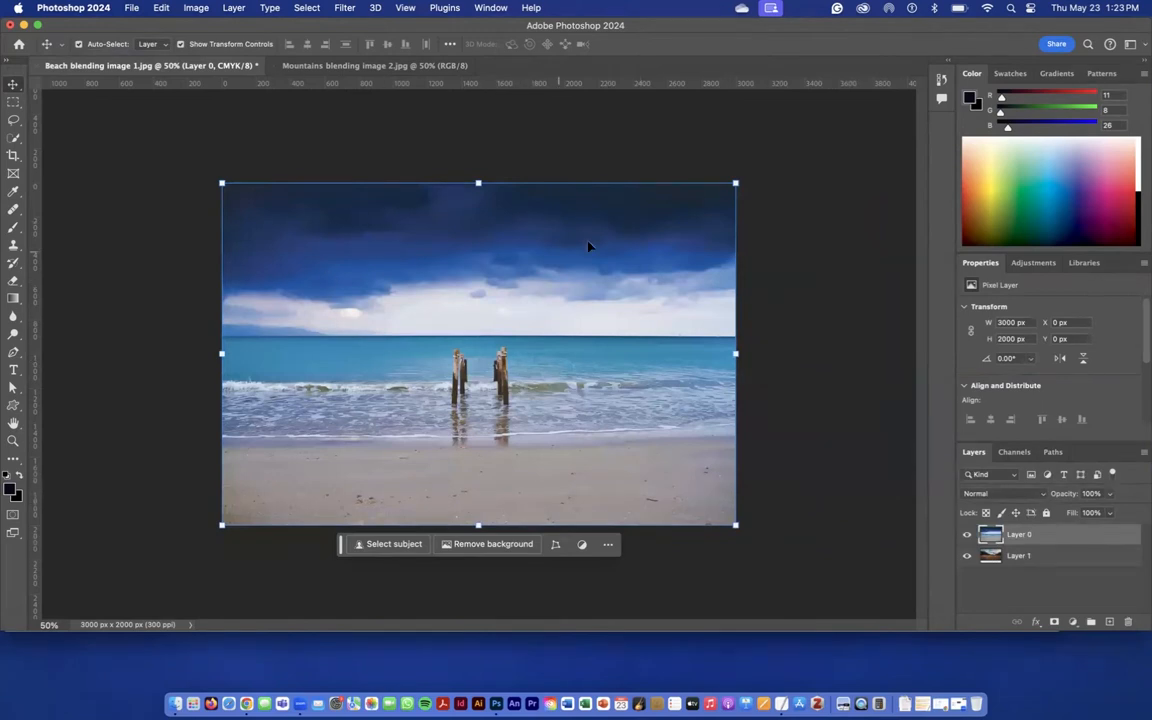
{"action": "left_click", "coordinate": [833, 348]}
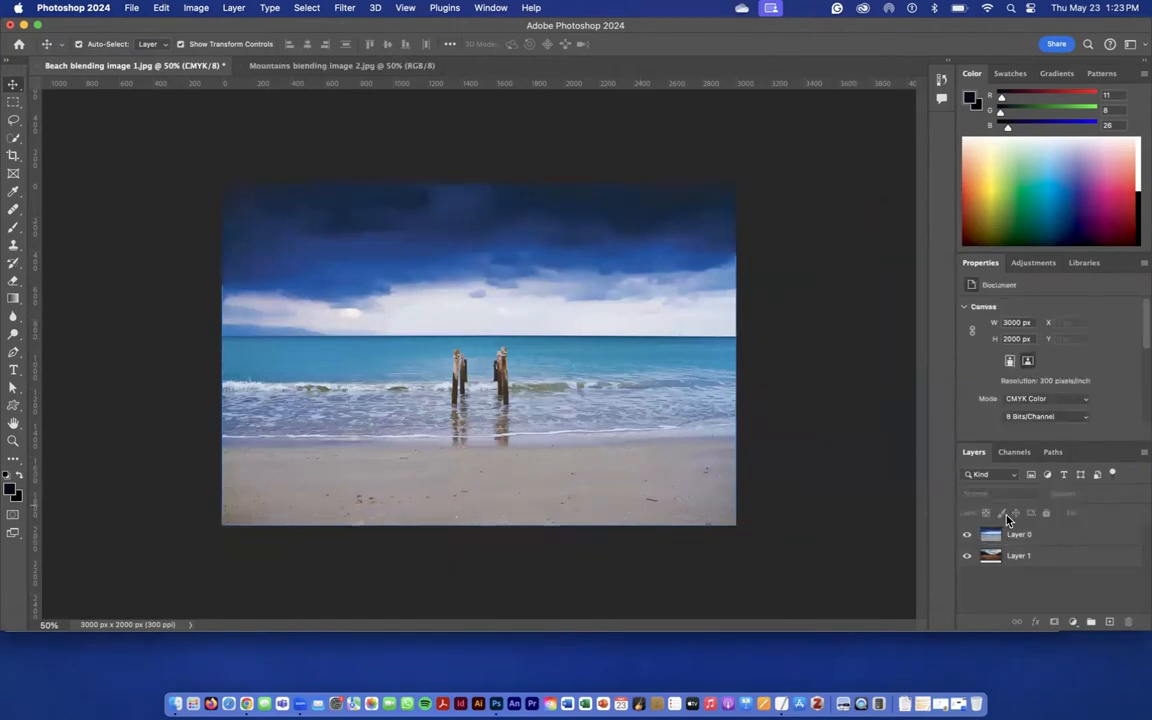
- Select everything from the horizon down, about 3000 × 1107 px, with the Rectangular Marquee tool and mask the beach layer with it
{"action": "left_click", "coordinate": [14, 104]}
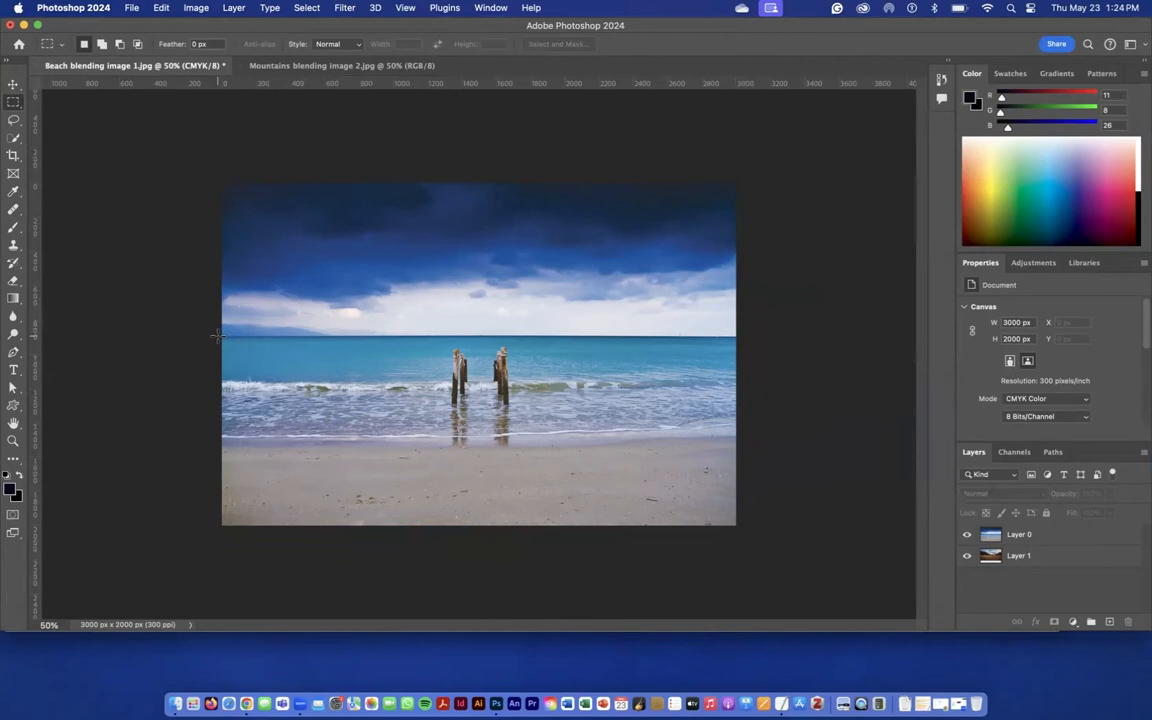
{"action": "left_click", "coordinate": [14, 102]}
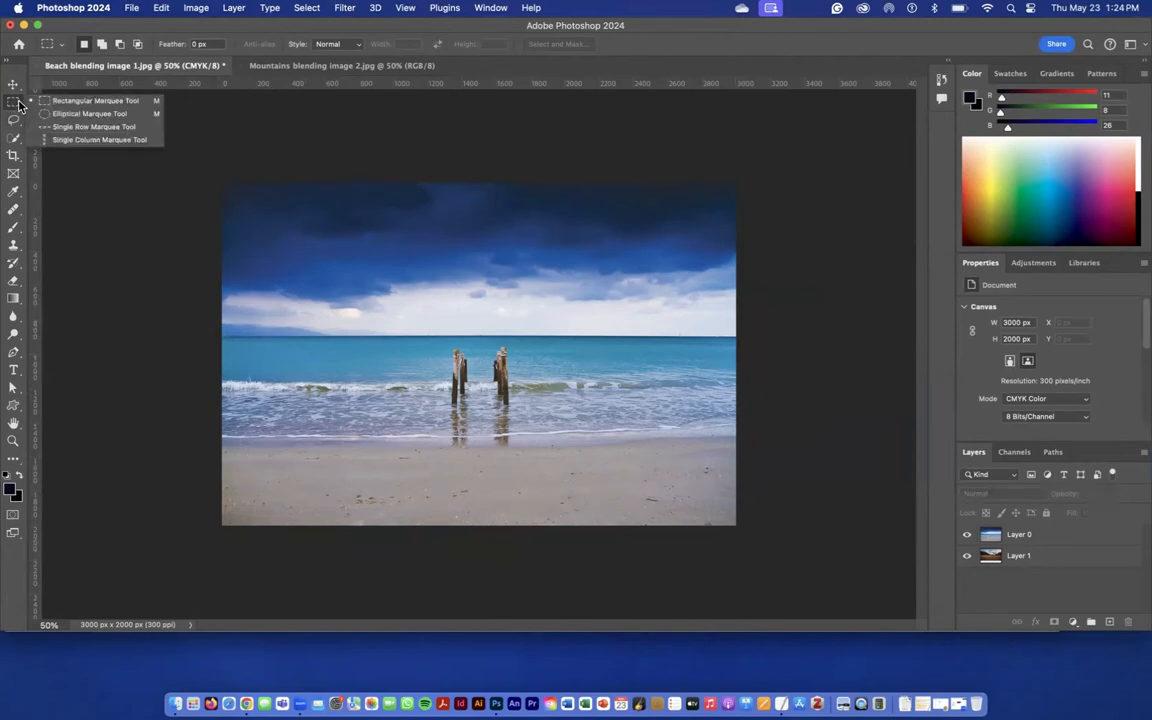
{"action": "left_click", "coordinate": [38, 104]}
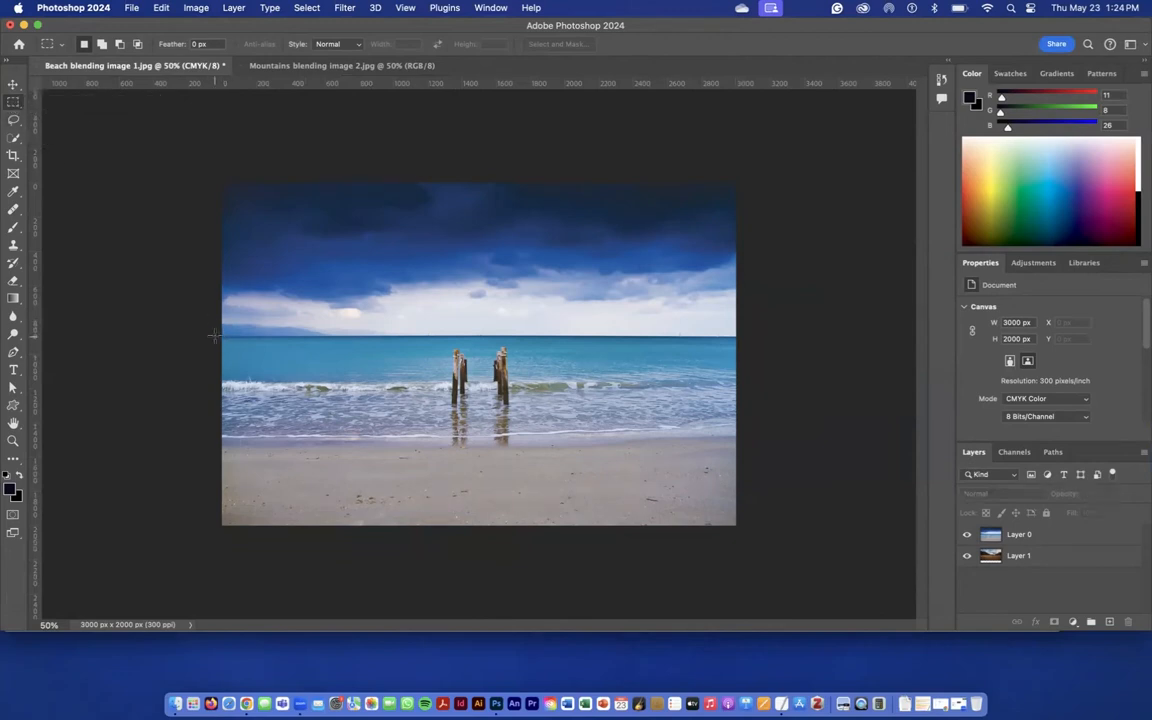
{"action": "left_click_drag", "start_coordinate": [218, 336], "coordinate": [743, 540]}
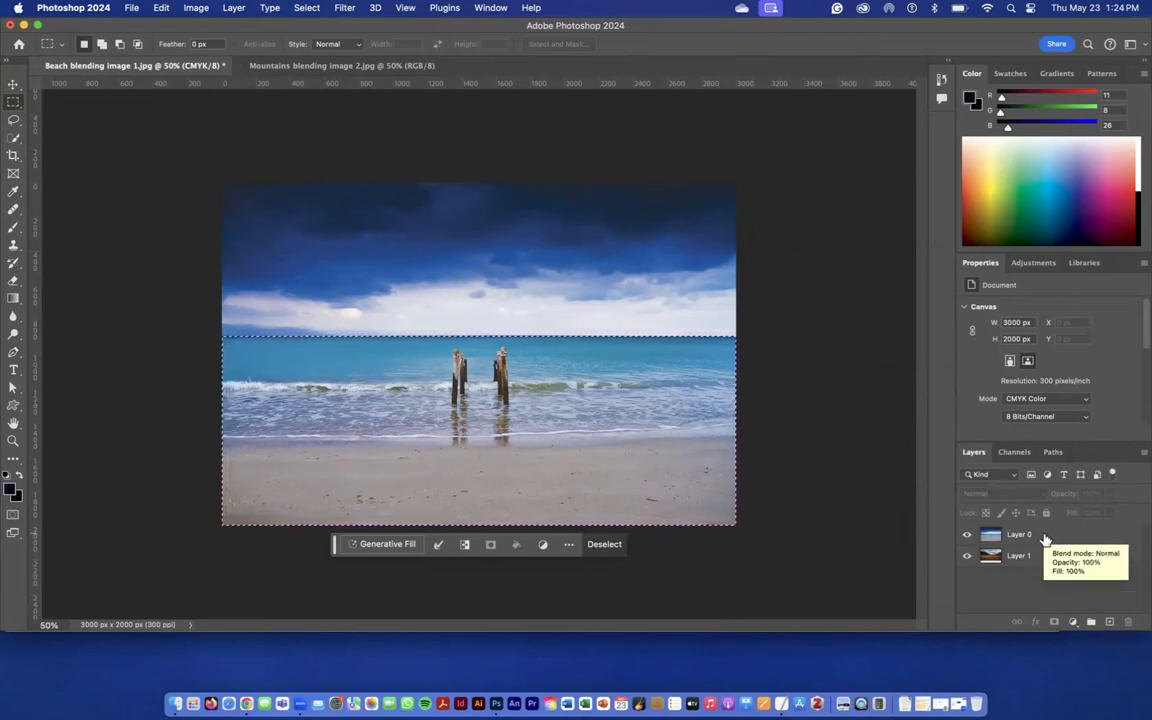
{"action": "left_click", "coordinate": [1045, 539]}
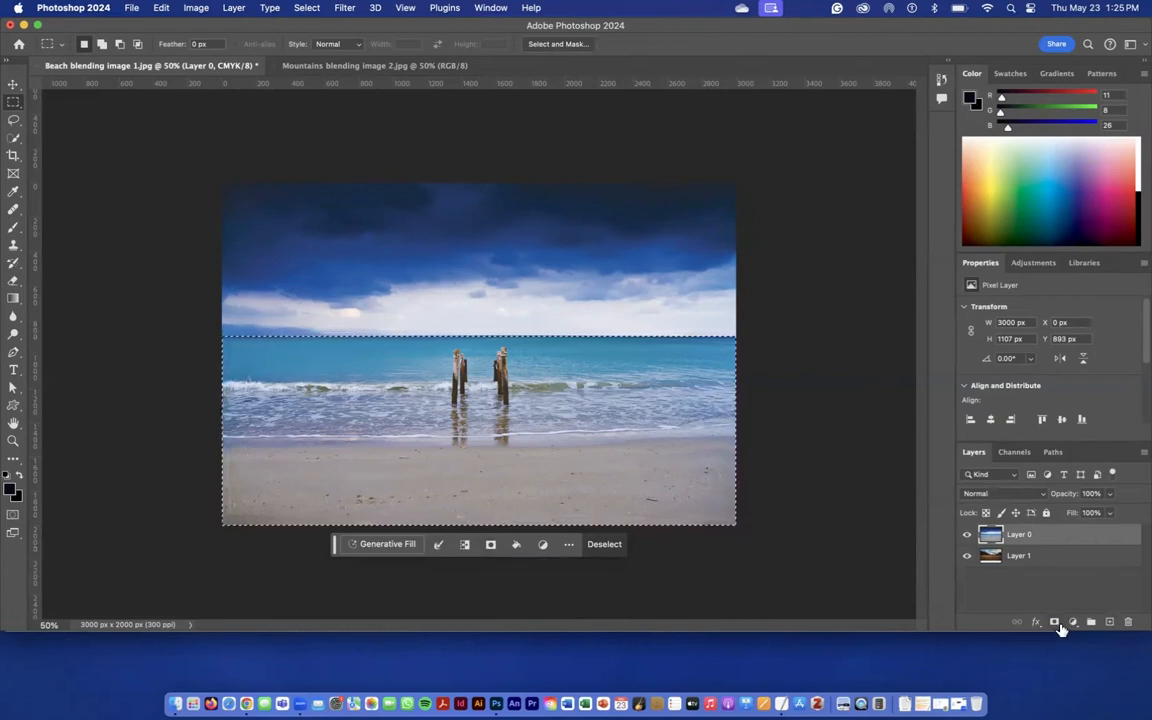
{"action": "left_click", "coordinate": [490, 544]}
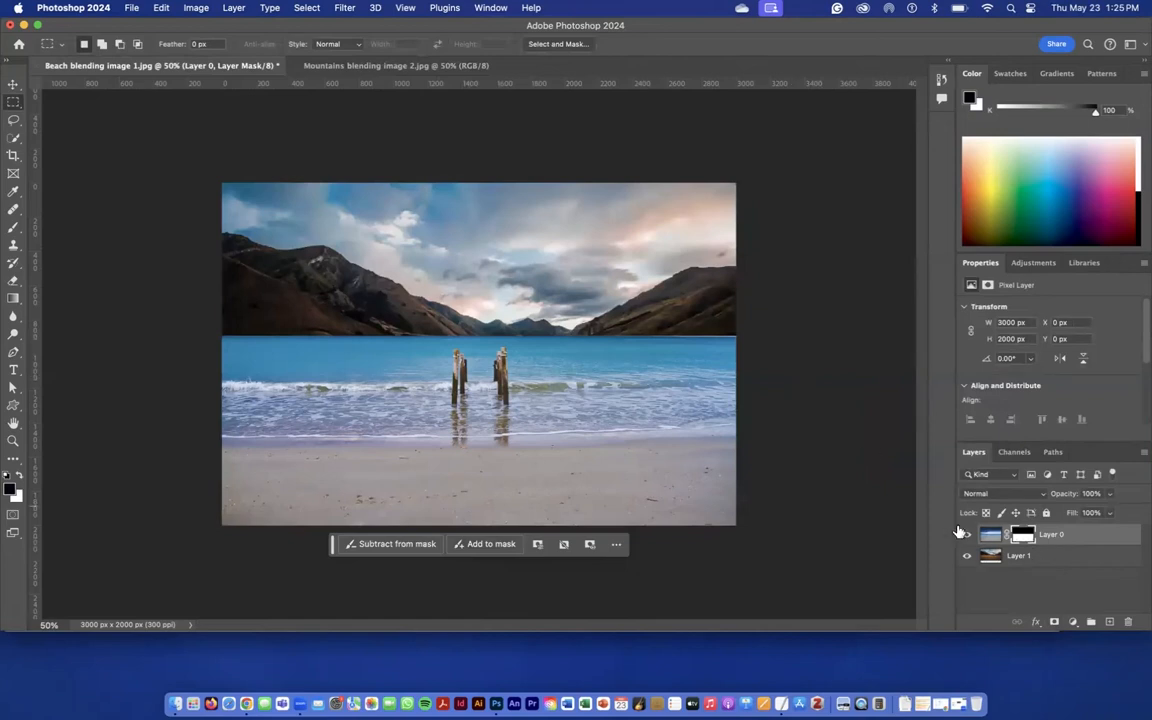
- Shift the mountains layer to about X -7 px, Y -19 px so the mountains' base meets the waterline, then deselect the layer
{"action": "key", "text": "super+1"}
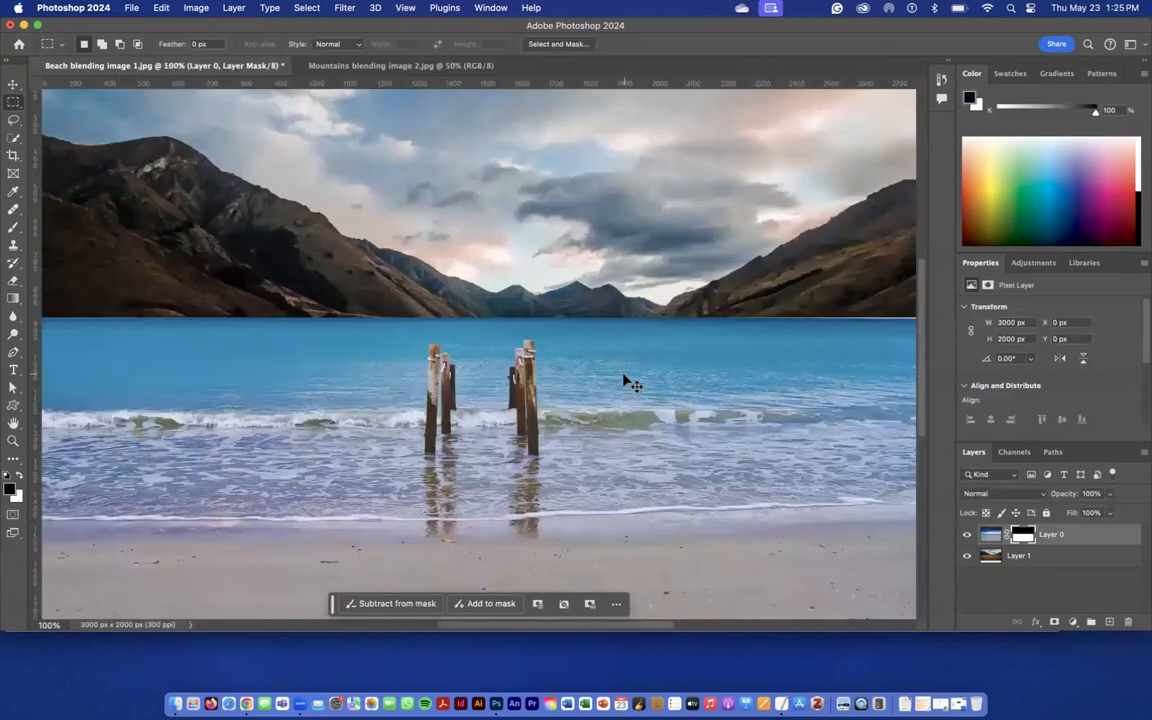
{"action": "key", "text": "super+equal"}
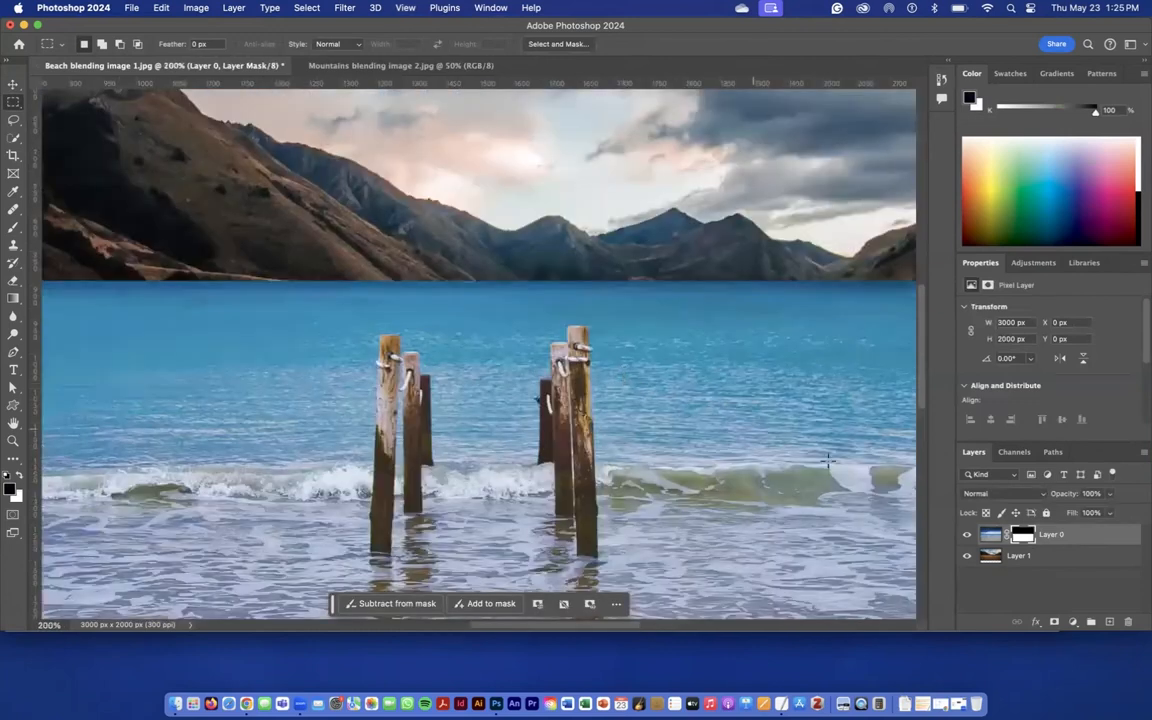
{"action": "left_click", "coordinate": [1043, 558]}
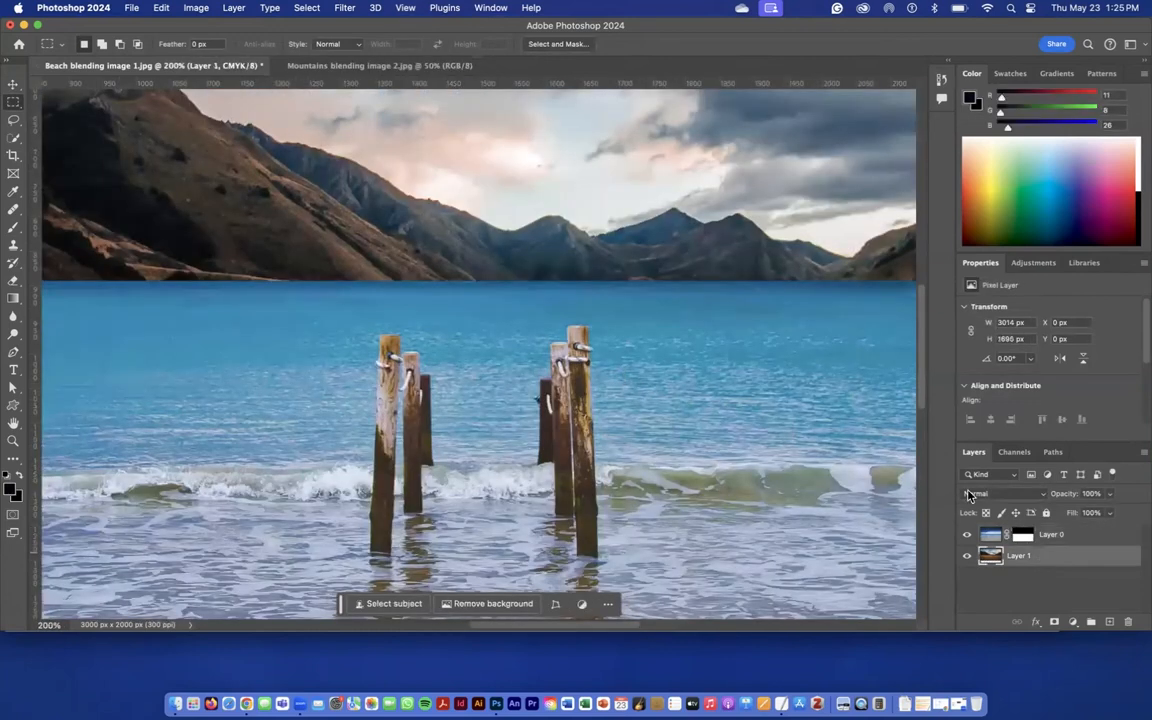
{"action": "left_click", "coordinate": [13, 84]}
{"action": "mouse_move", "coordinate": [350, 190]}
{"action": "left_mouse_down"}
{"action": "mouse_move", "coordinate": [332, 160]}
{"action": "mouse_move", "coordinate": [358, 189]}
{"action": "mouse_move", "coordinate": [378, 188]}
{"action": "mouse_move", "coordinate": [367, 190]}
{"action": "left_mouse_up"}
{"action": "key", "text": "super+0"}
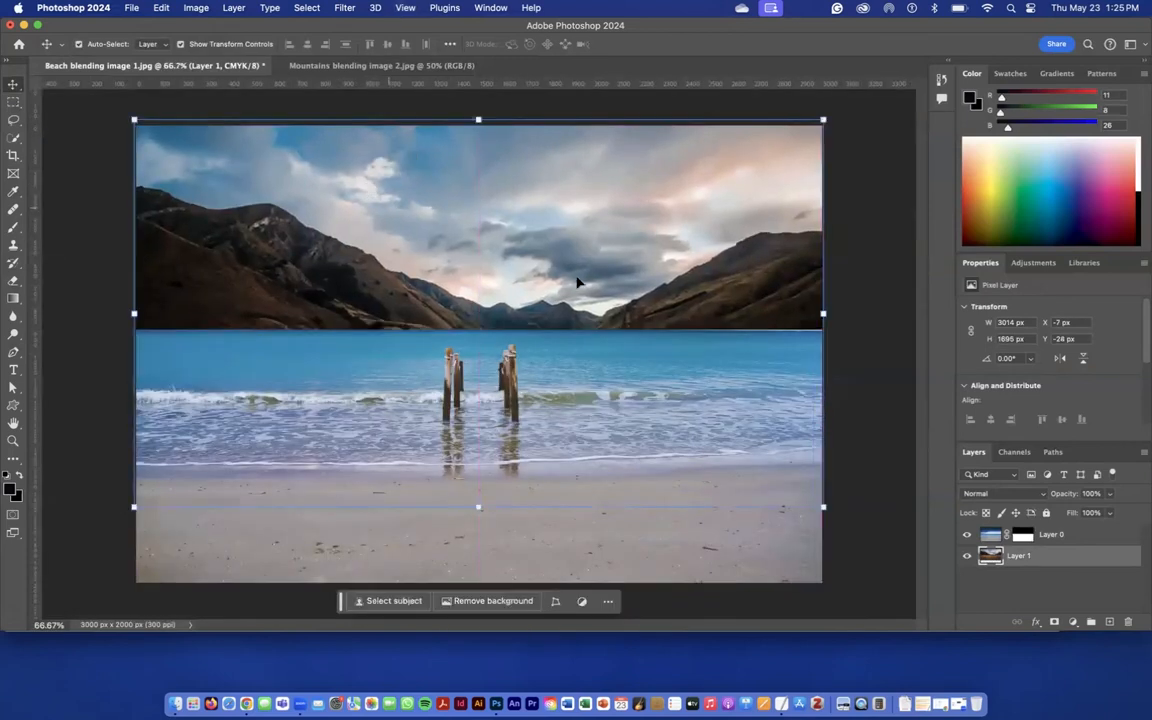
{"action": "key", "text": "Down"}
{"action": "key", "text": "Down"}
{"action": "key", "text": "Down"}
{"action": "key", "text": "Down"}
{"action": "key", "text": "Down"}
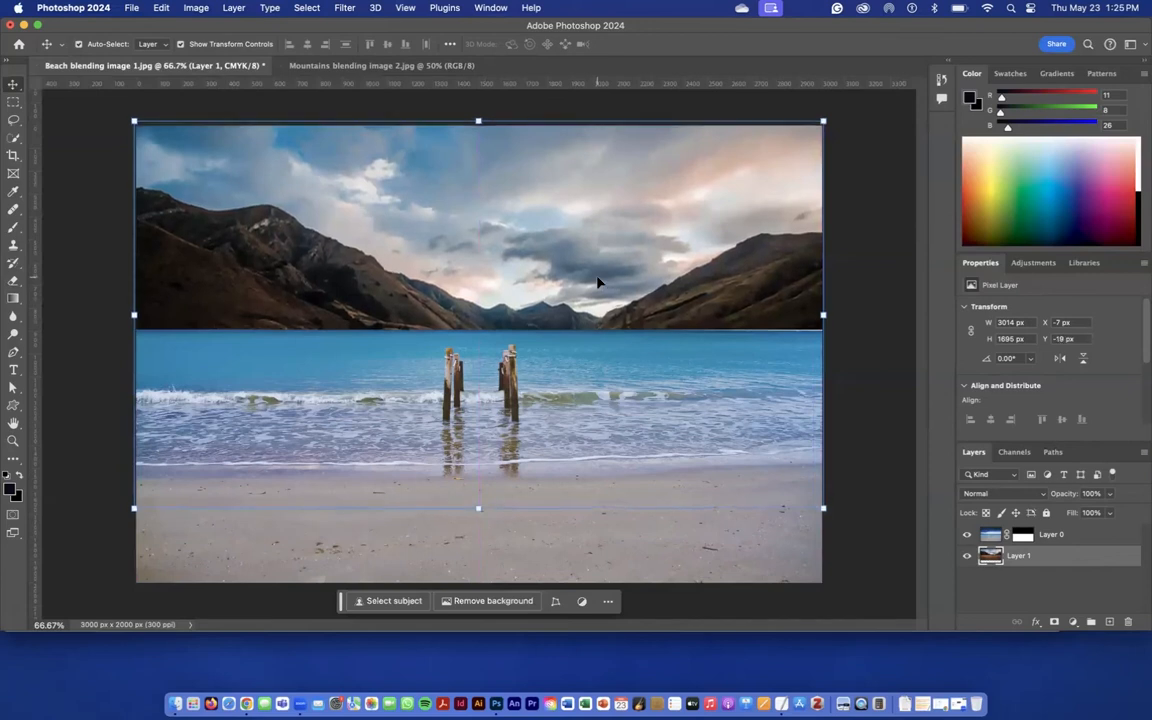
{"action": "left_click", "coordinate": [855, 426]}
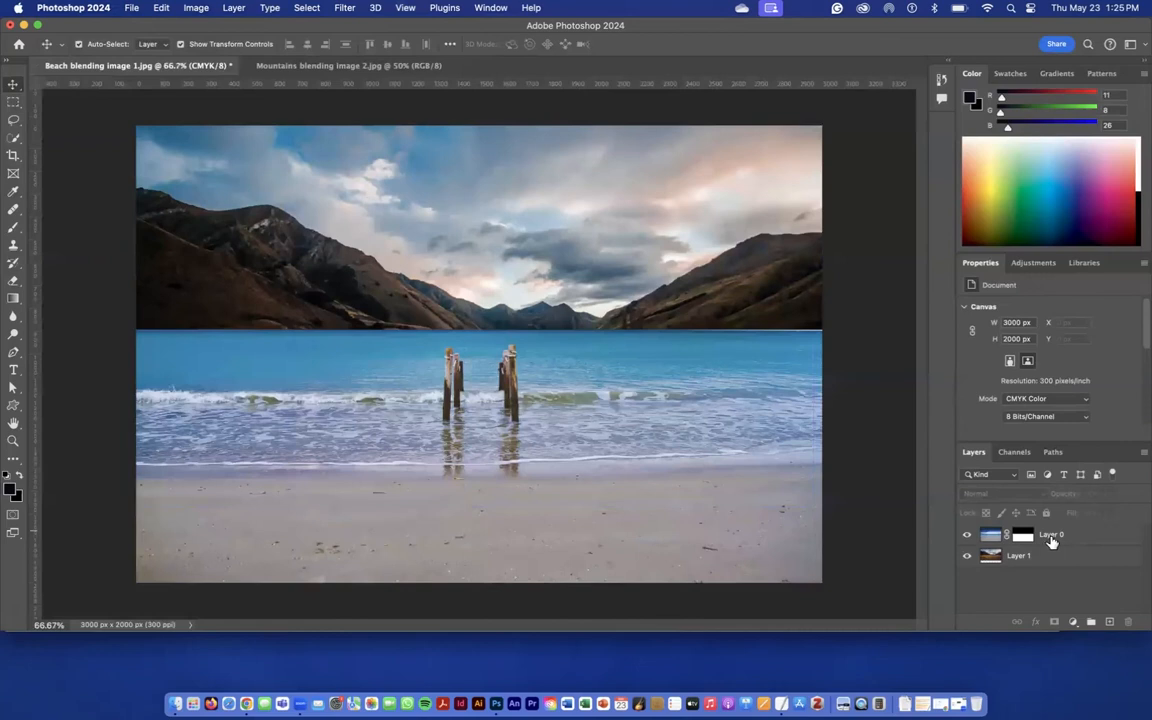
- Target the beach layer's mask and set the Gradient tool to the black-to-transparent preset from the Basics group
{"action": "key", "text": "super+equal"}
{"action": "key", "text": "super+equal"}
{"action": "key", "text": "super+equal"}
{"action": "key", "text": "super+equal"}
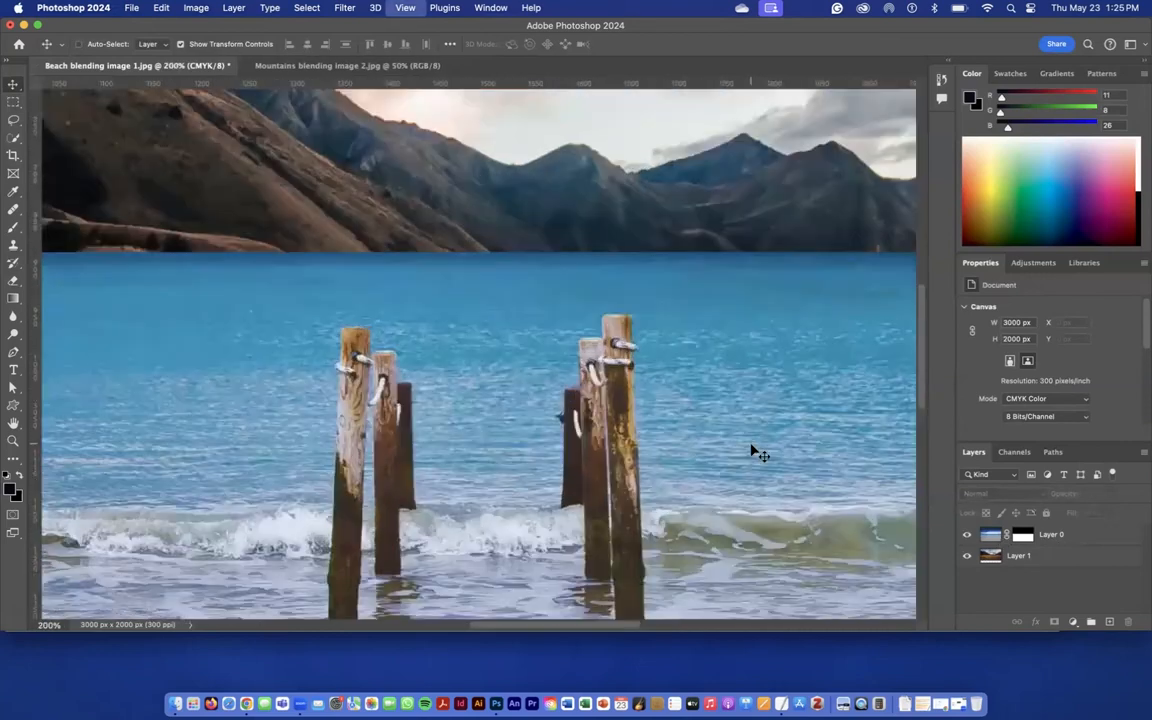
{"action": "scroll", "coordinate": [757, 453], "scroll_direction": "up", "scroll_amount": 5}
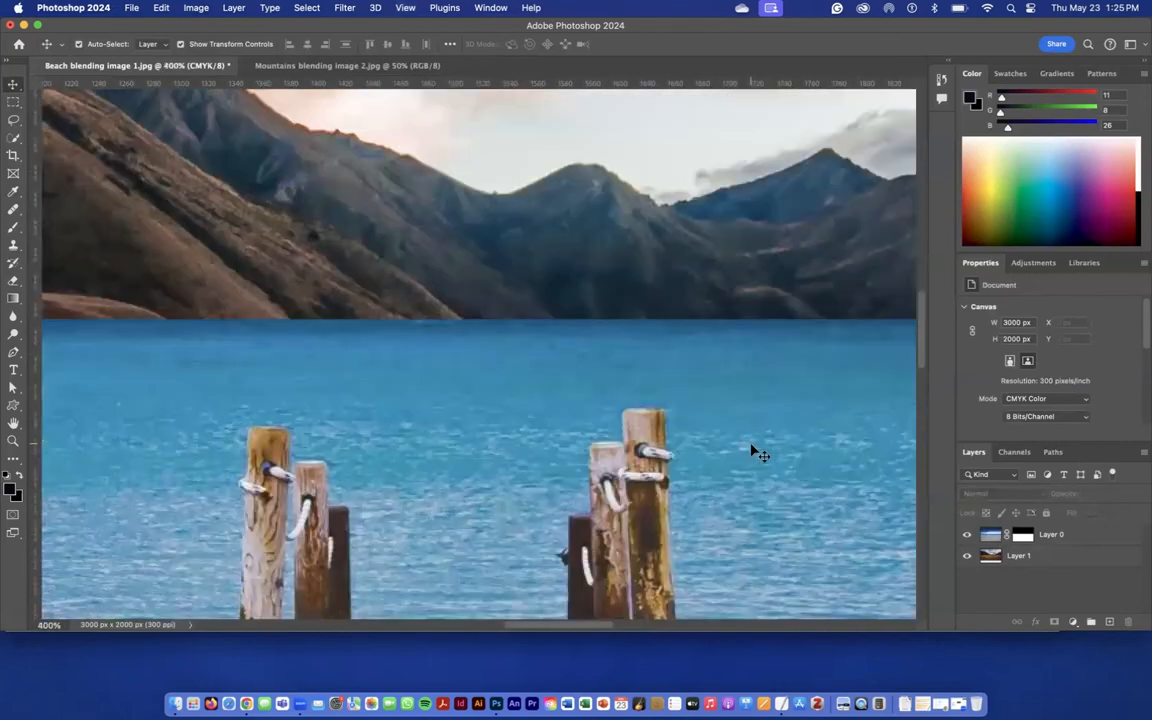
{"action": "scroll", "coordinate": [757, 453], "scroll_direction": "up", "scroll_amount": 1}
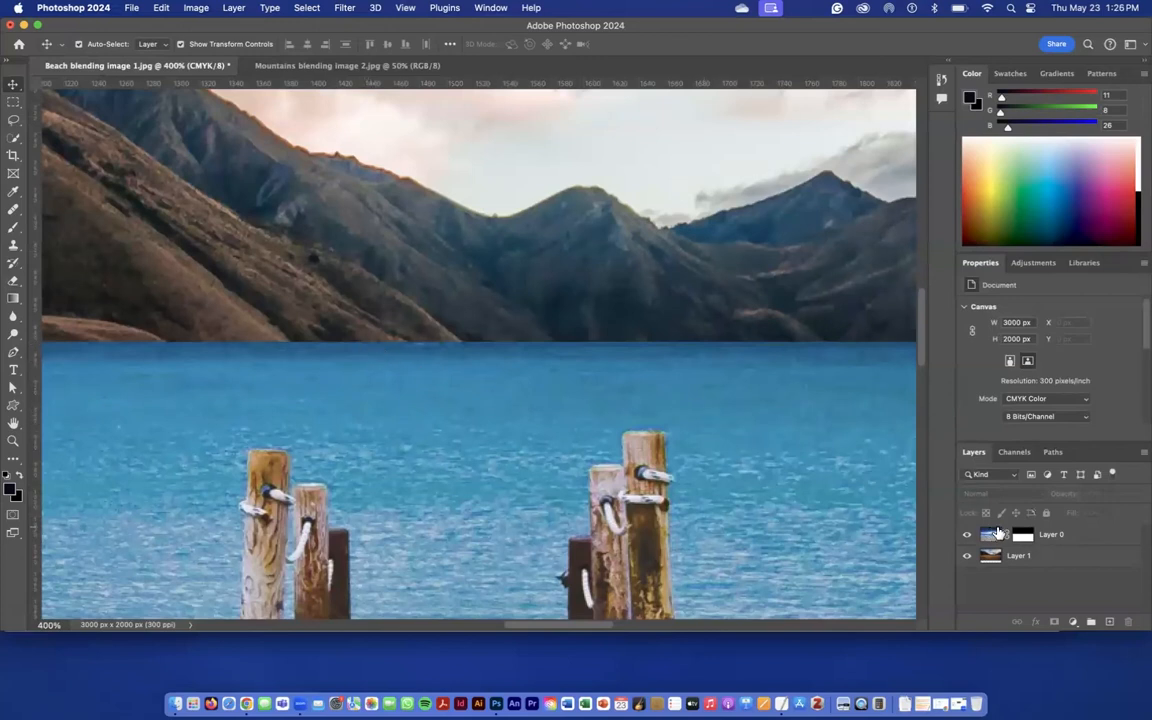
{"action": "left_click", "coordinate": [1024, 540]}
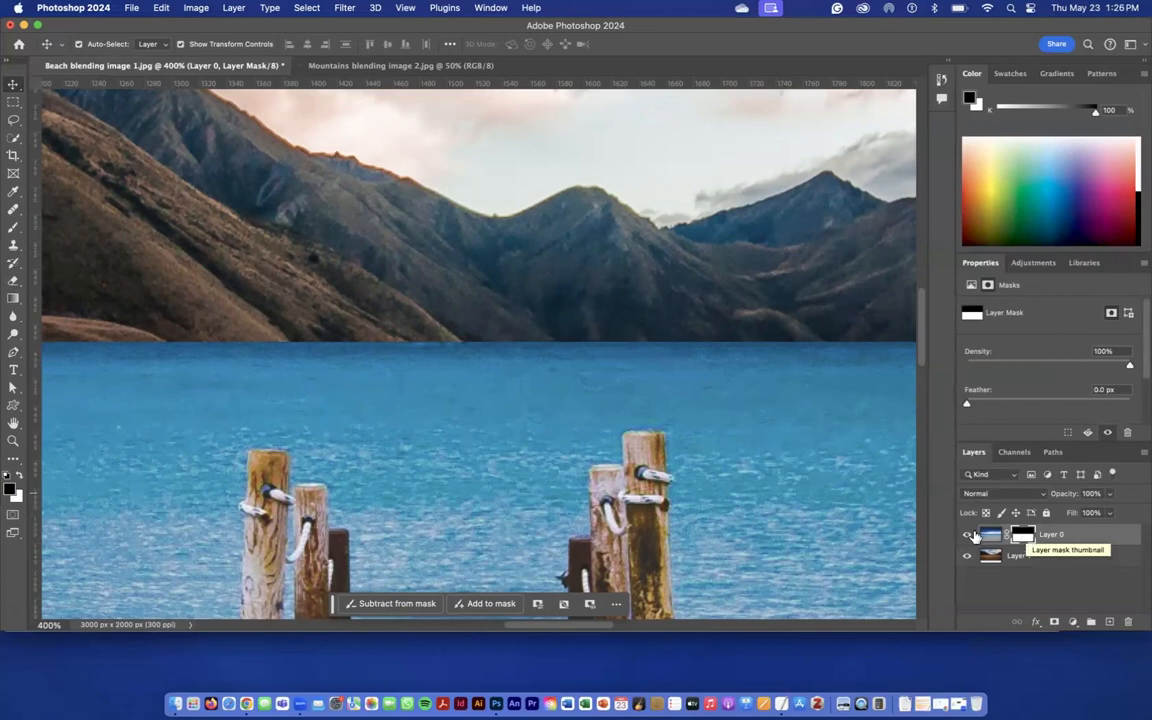
{"action": "left_click", "coordinate": [13, 299]}
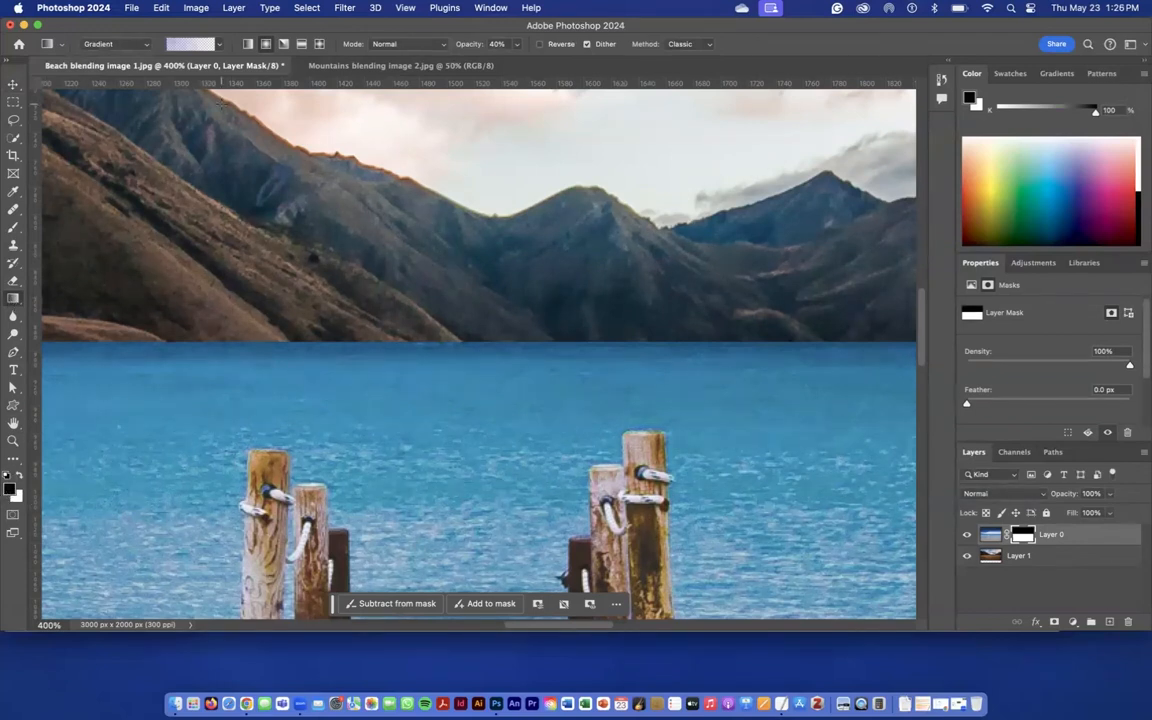
{"action": "left_click", "coordinate": [216, 45]}
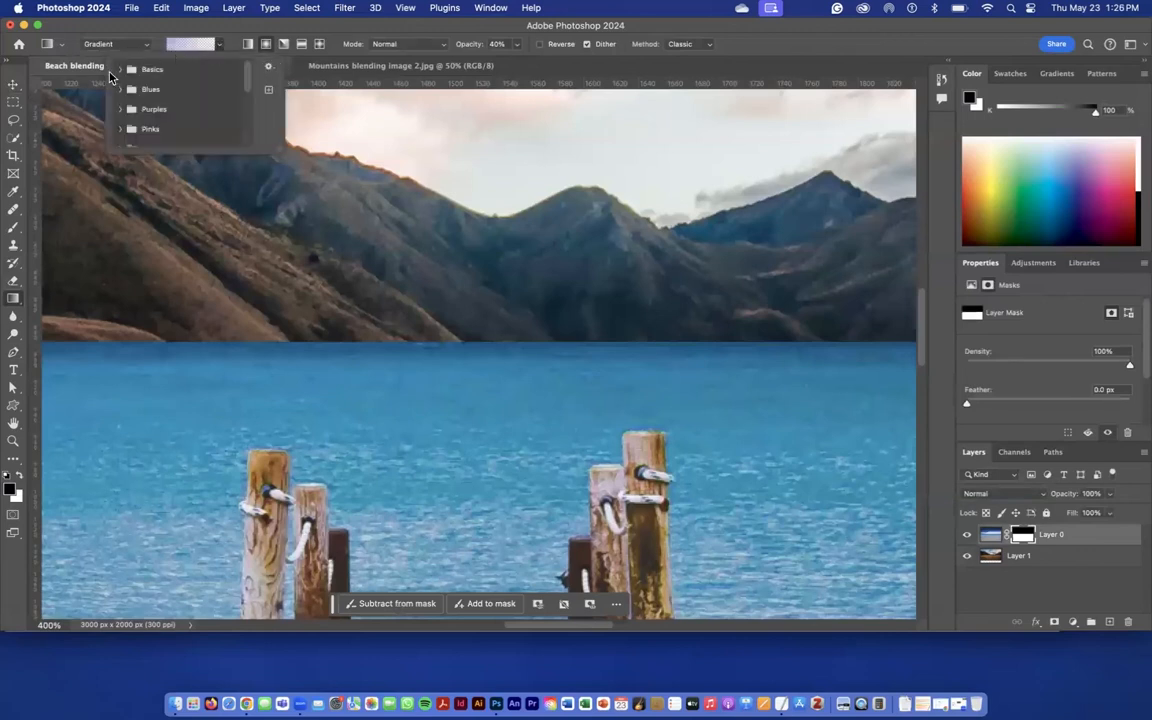
{"action": "left_click", "coordinate": [119, 68]}
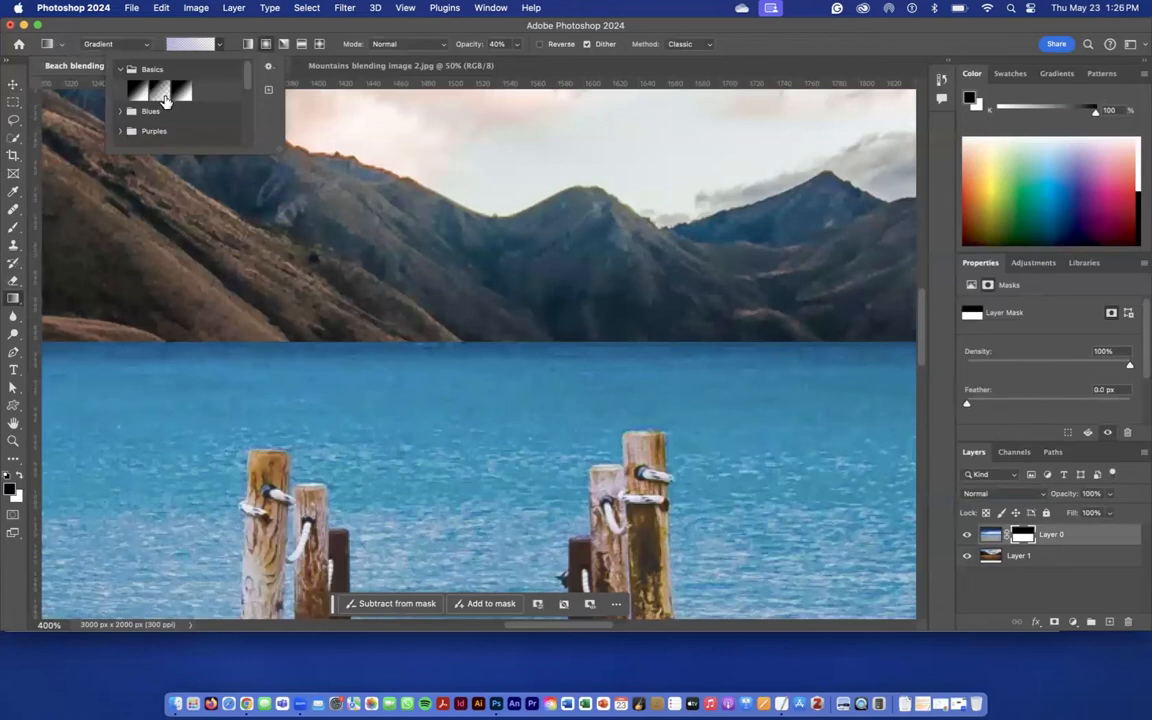
{"action": "left_click", "coordinate": [156, 89]}
{"action": "left_click", "coordinate": [82, 28]}
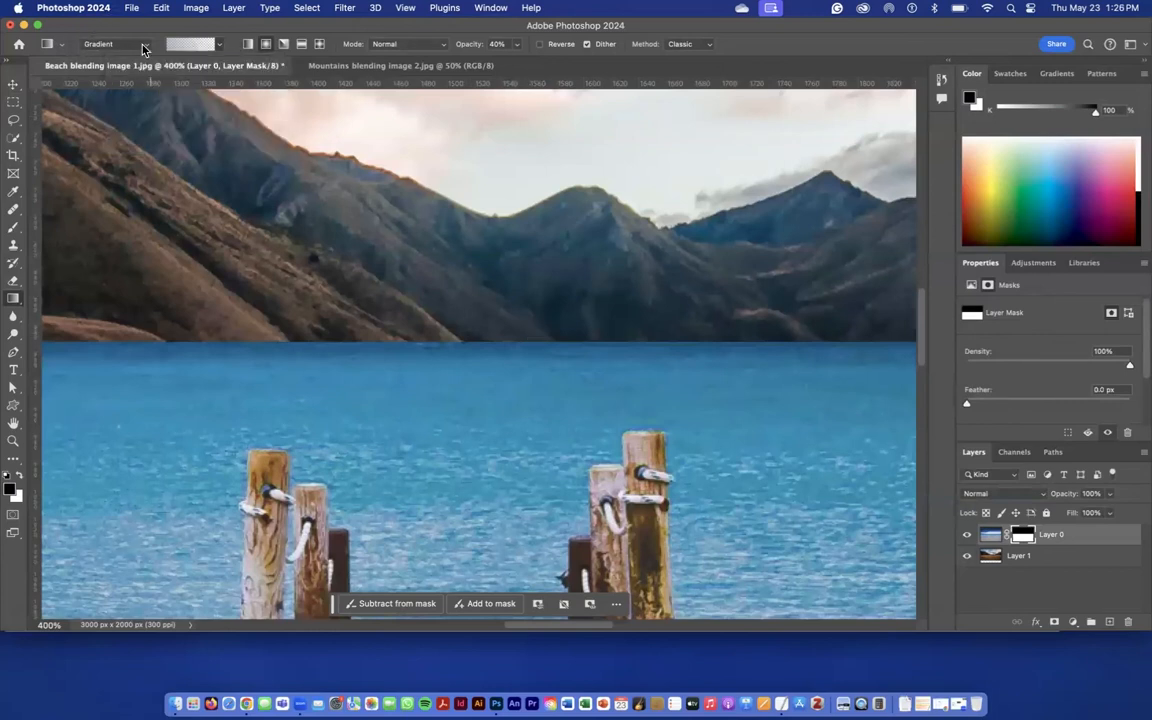
- Switch the Gradient tool to Classic gradient with the linear style and check that the black-to-transparent preset is selected
{"action": "left_click", "coordinate": [143, 46]}
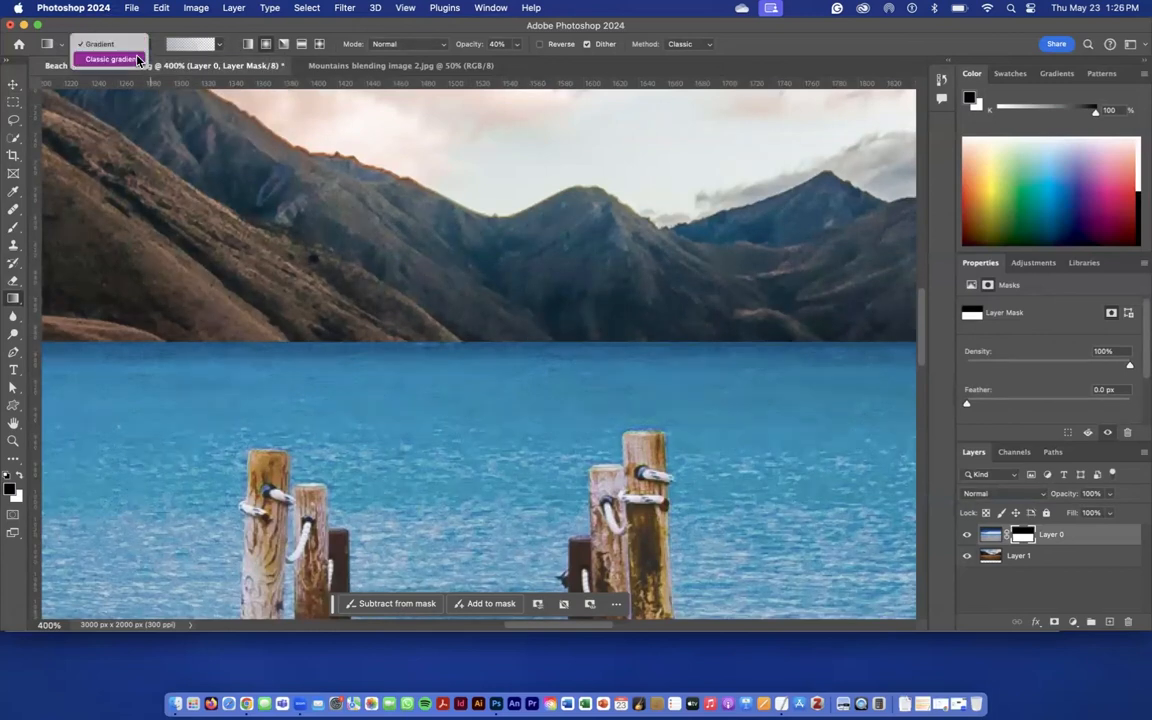
{"action": "left_click", "coordinate": [137, 47]}
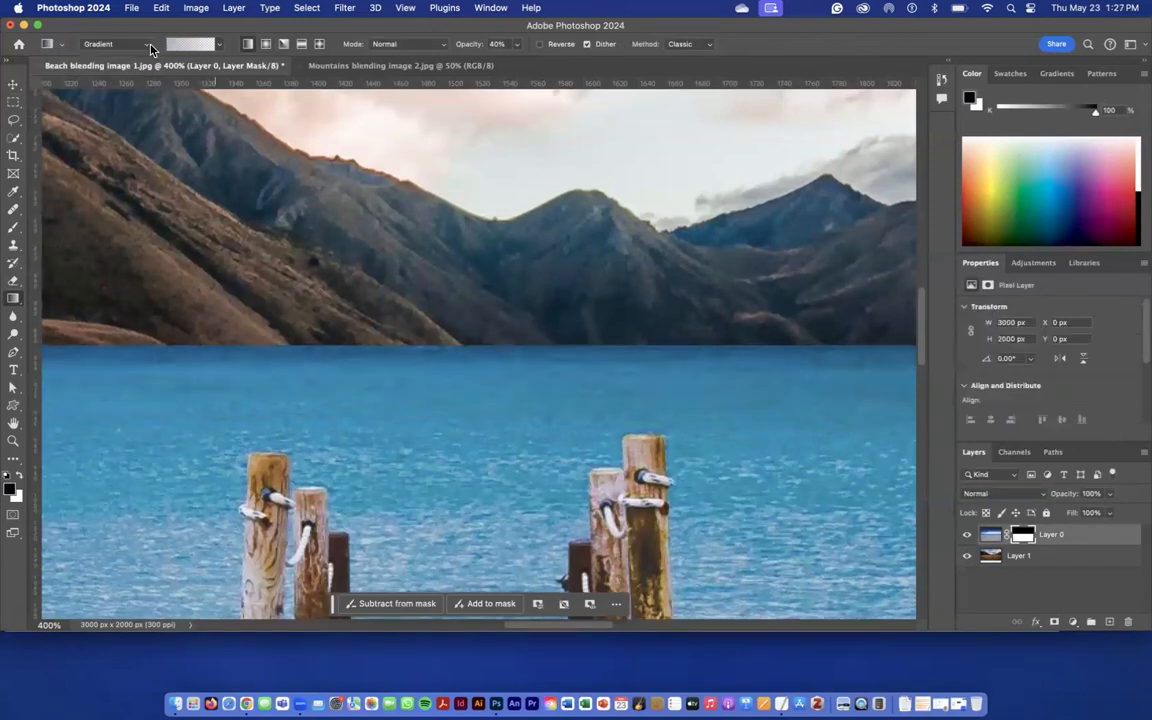
{"action": "left_click", "coordinate": [143, 46]}
{"action": "left_click", "coordinate": [130, 59]}
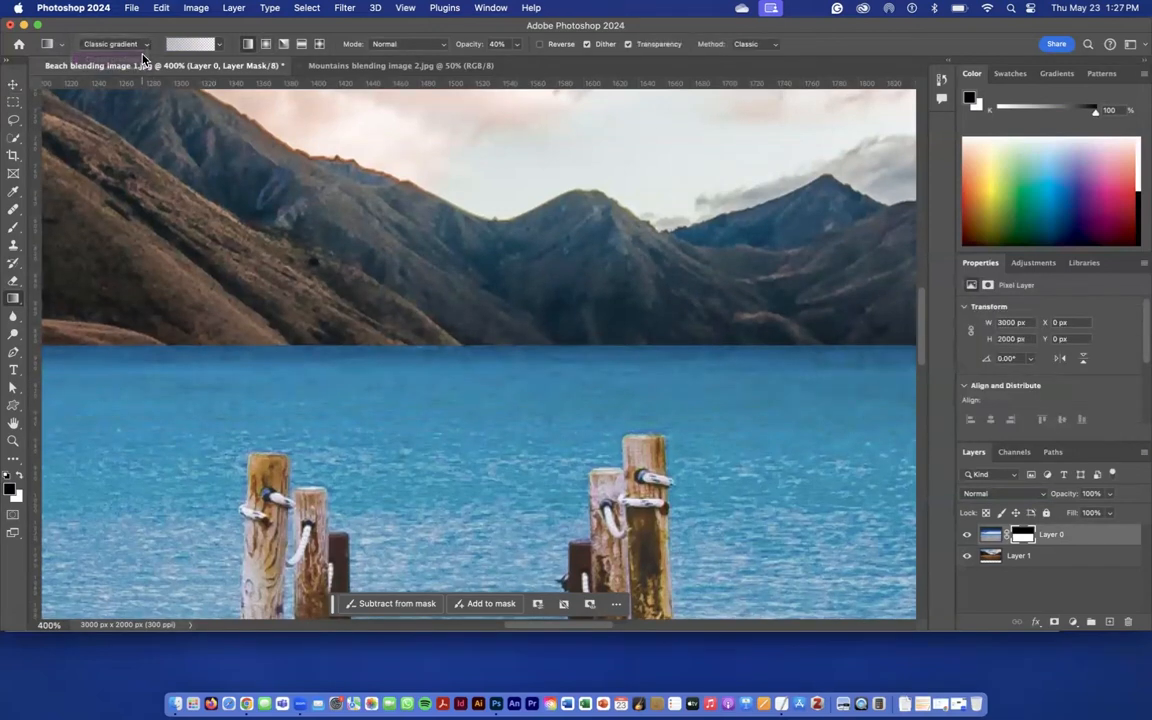
{"action": "left_click", "coordinate": [194, 42]}
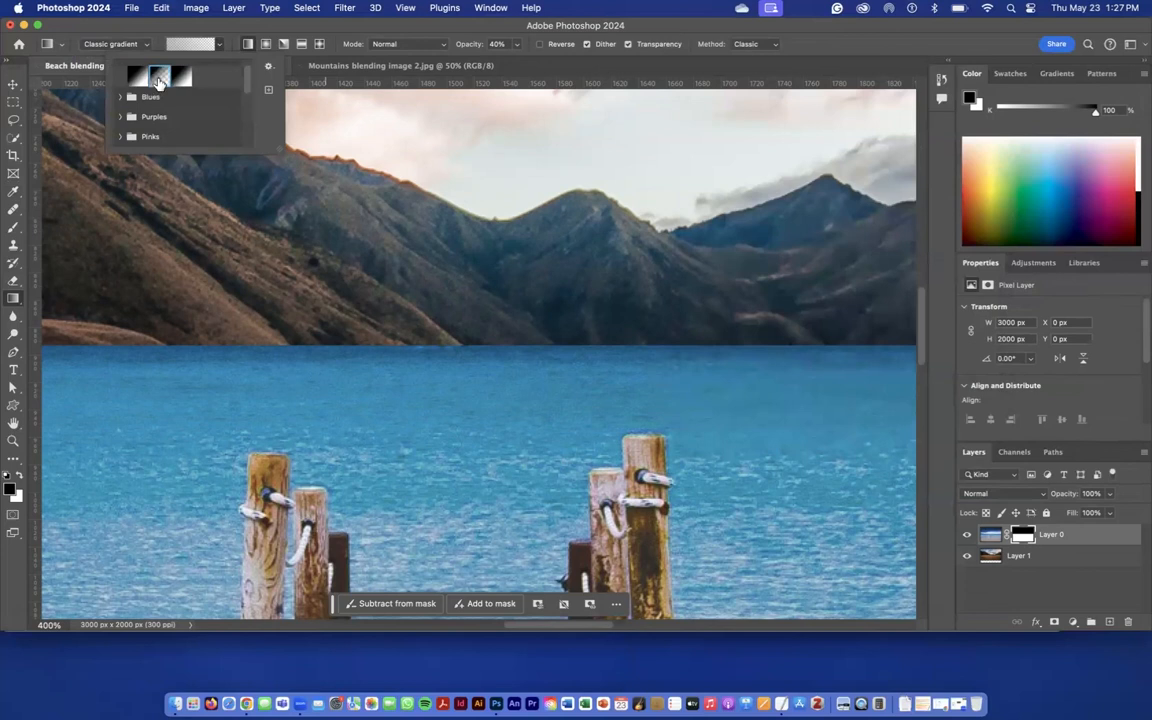
{"action": "scroll", "coordinate": [489, 401], "scroll_direction": "right", "scroll_amount": 1}
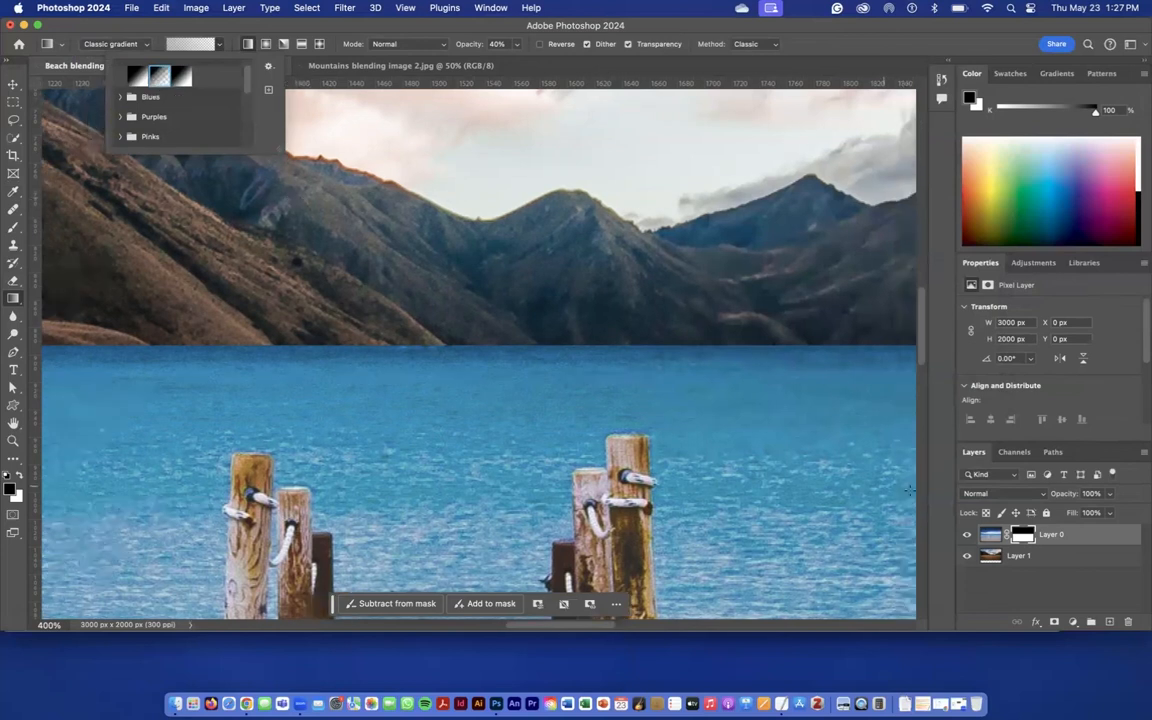
- Apply a short linear gradient on the beach layer's mask at the horizon to soften the seam below the mountains
{"action": "left_click", "coordinate": [1022, 536]}
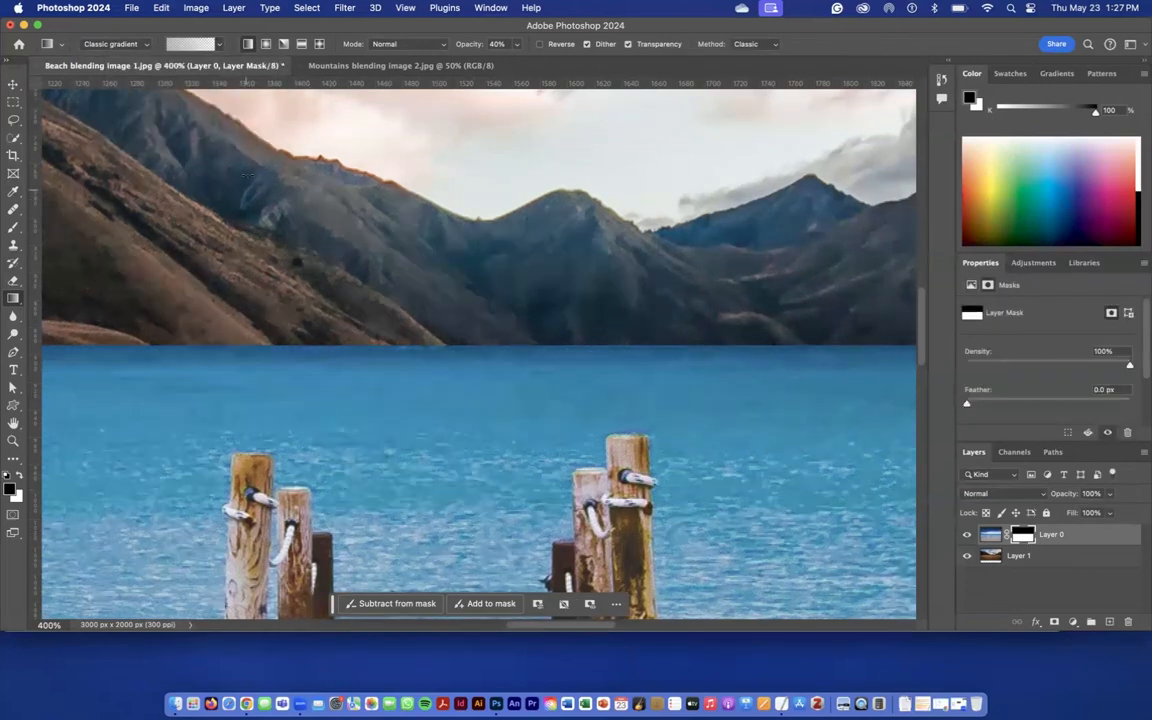
{"action": "left_click", "coordinate": [196, 44]}
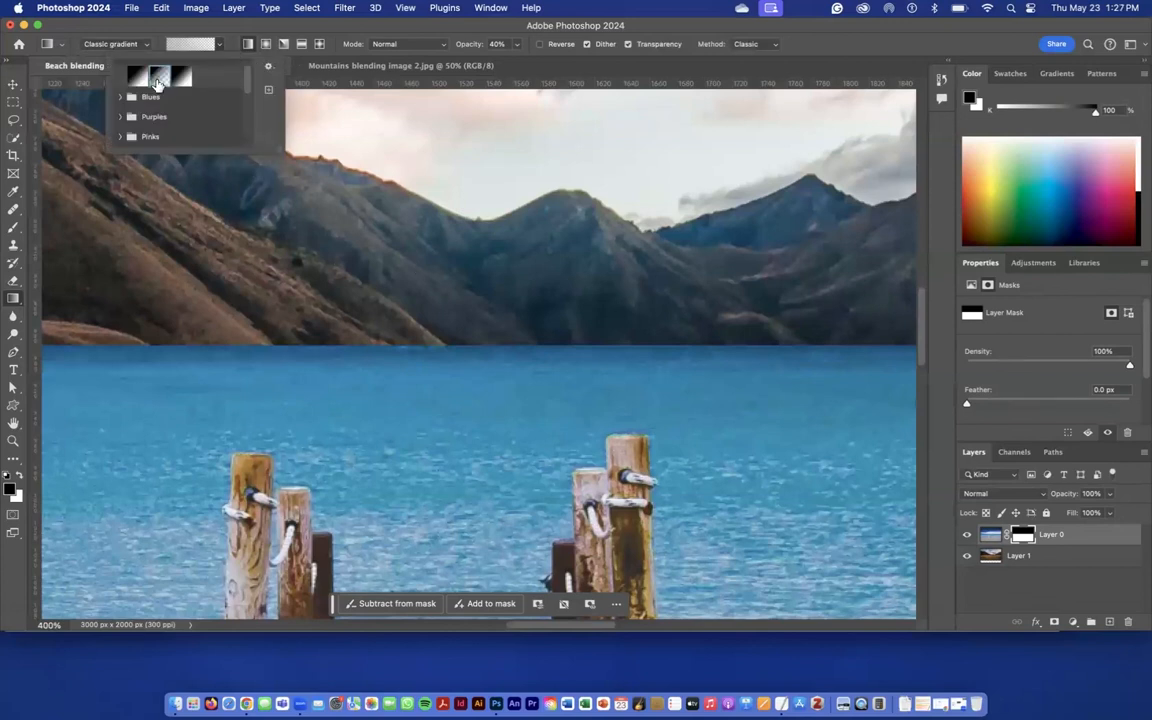
{"action": "left_click", "coordinate": [489, 340]}
{"action": "scroll", "coordinate": [488, 337], "scroll_direction": "down", "scroll_amount": 3}
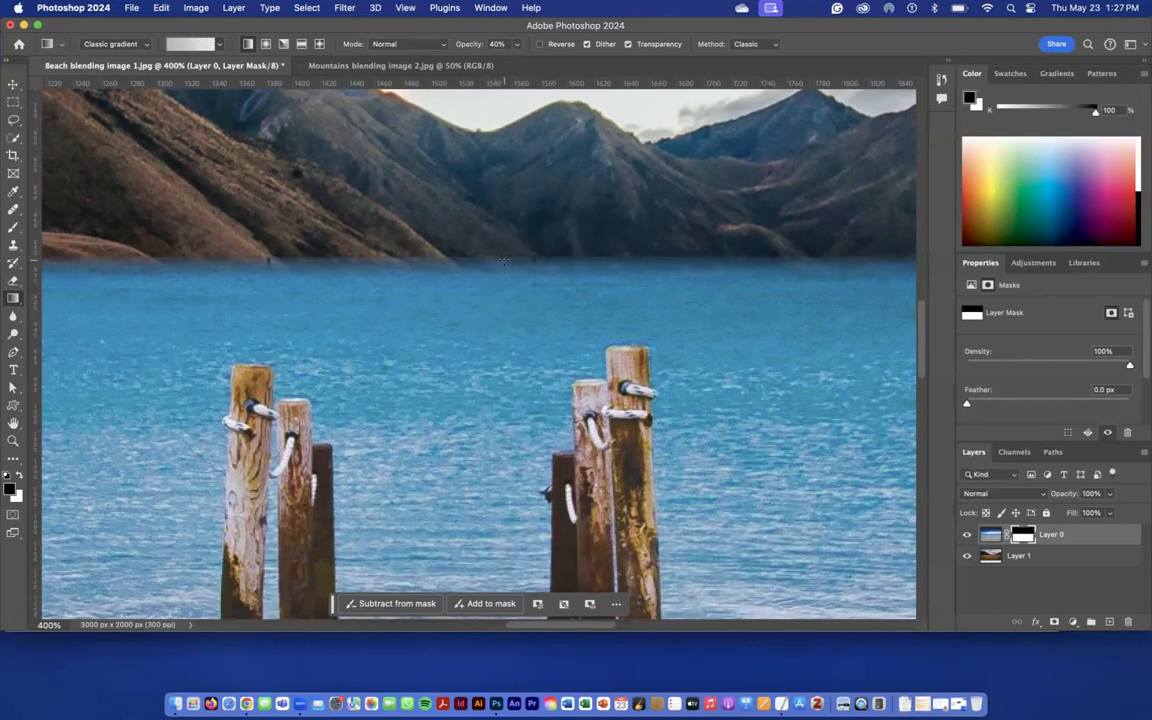
{"action": "scroll", "coordinate": [508, 258], "scroll_direction": "down", "scroll_amount": 1}
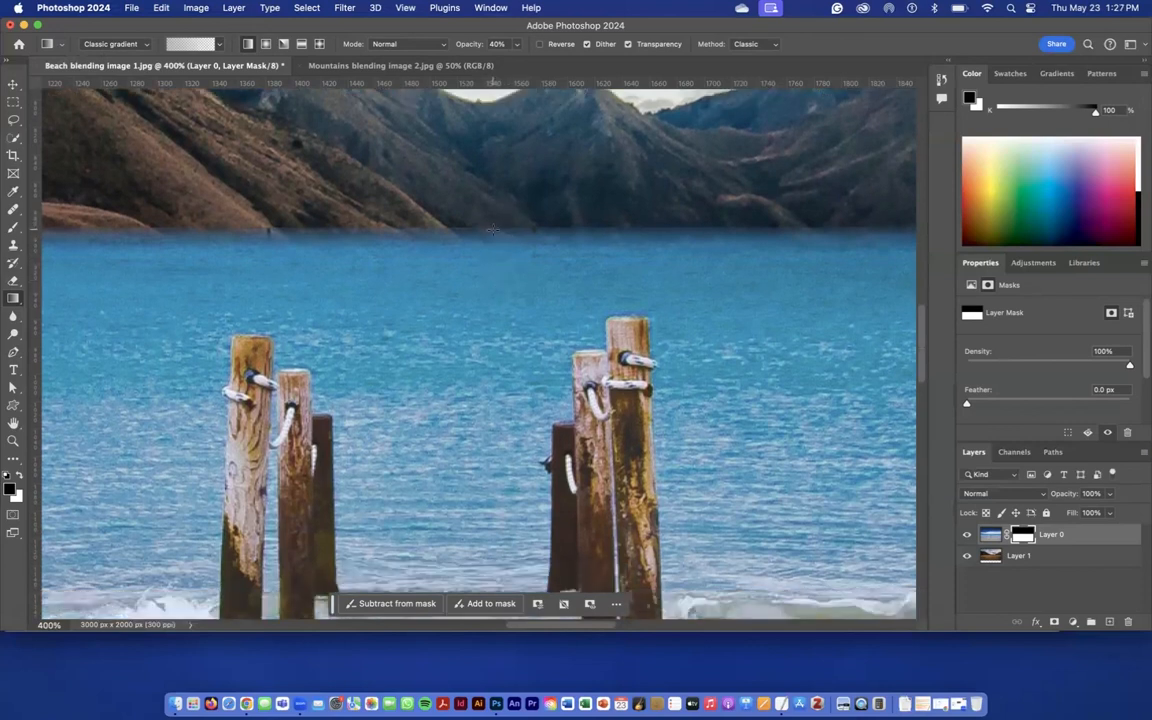
- Nudge the mountains layer down to Y -7 px with the Move tool
{"action": "key", "text": "super+minus"}
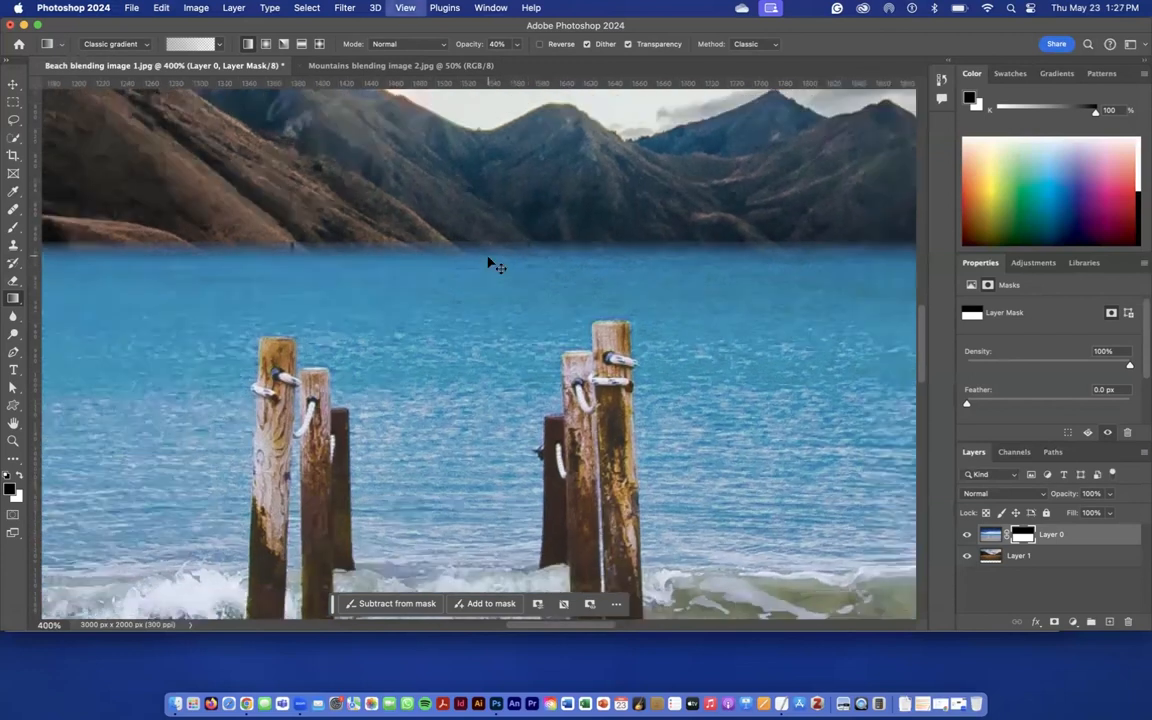
{"action": "key", "text": "super+minus"}
{"action": "key", "text": "v"}
{"action": "left_click", "coordinate": [1016, 556]}
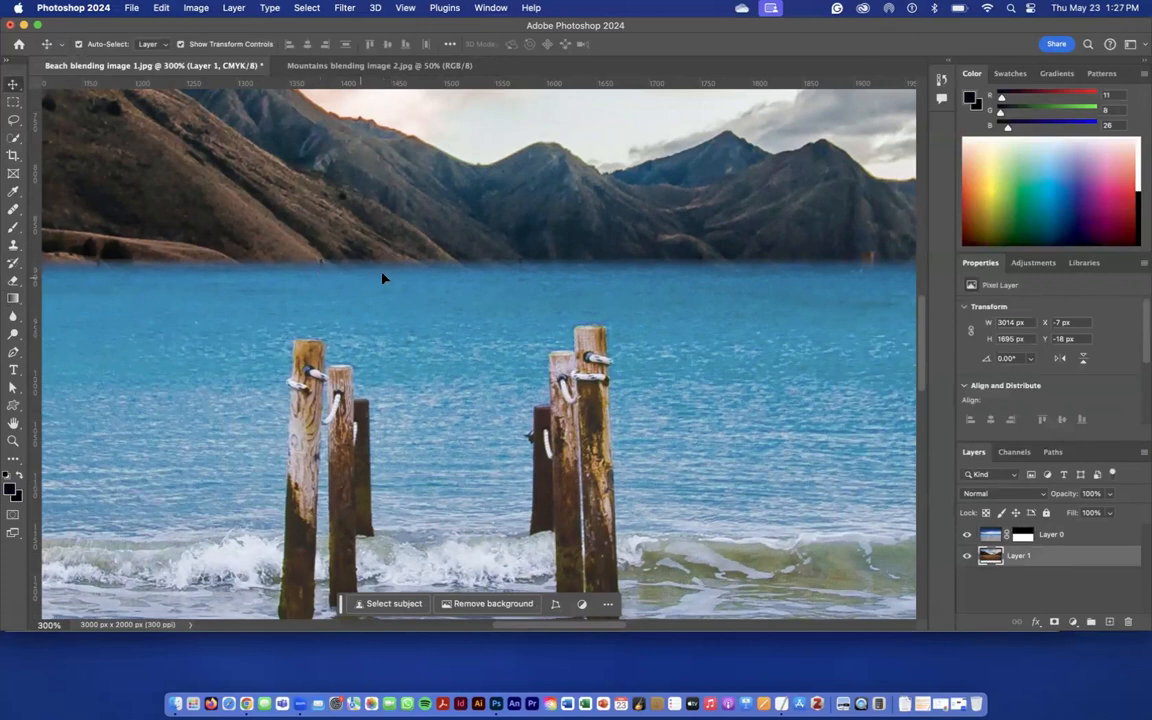
{"action": "key", "text": "super+minus"}
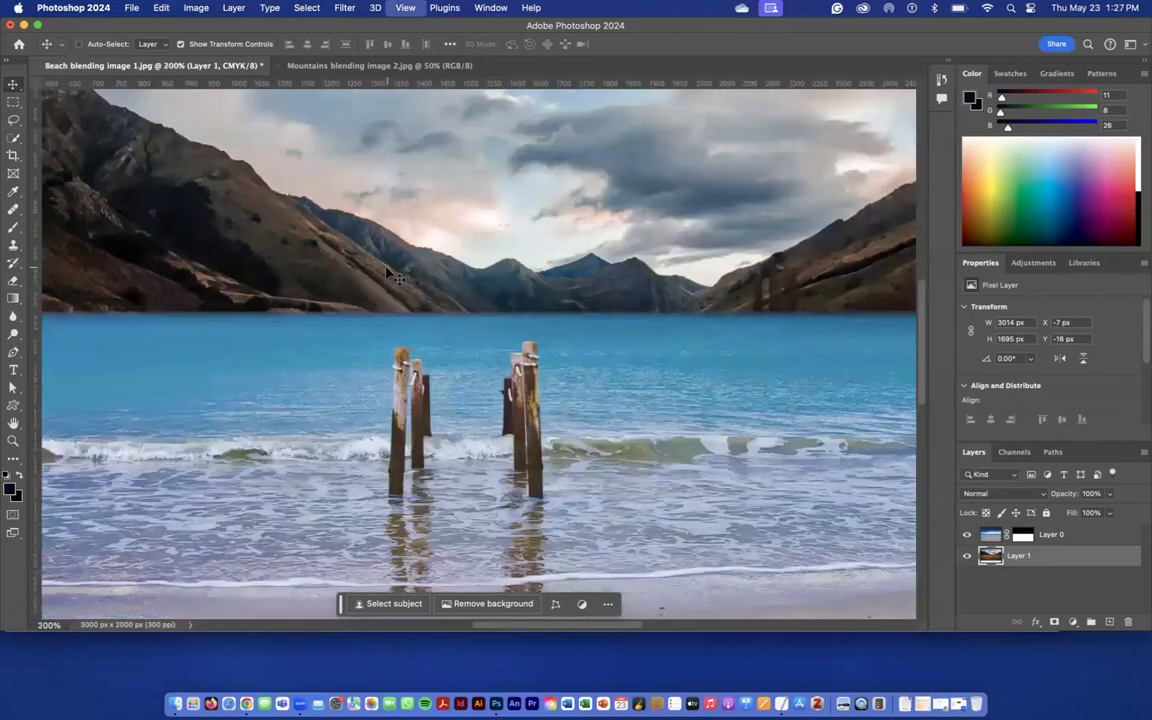
{"action": "key", "text": "super+0"}
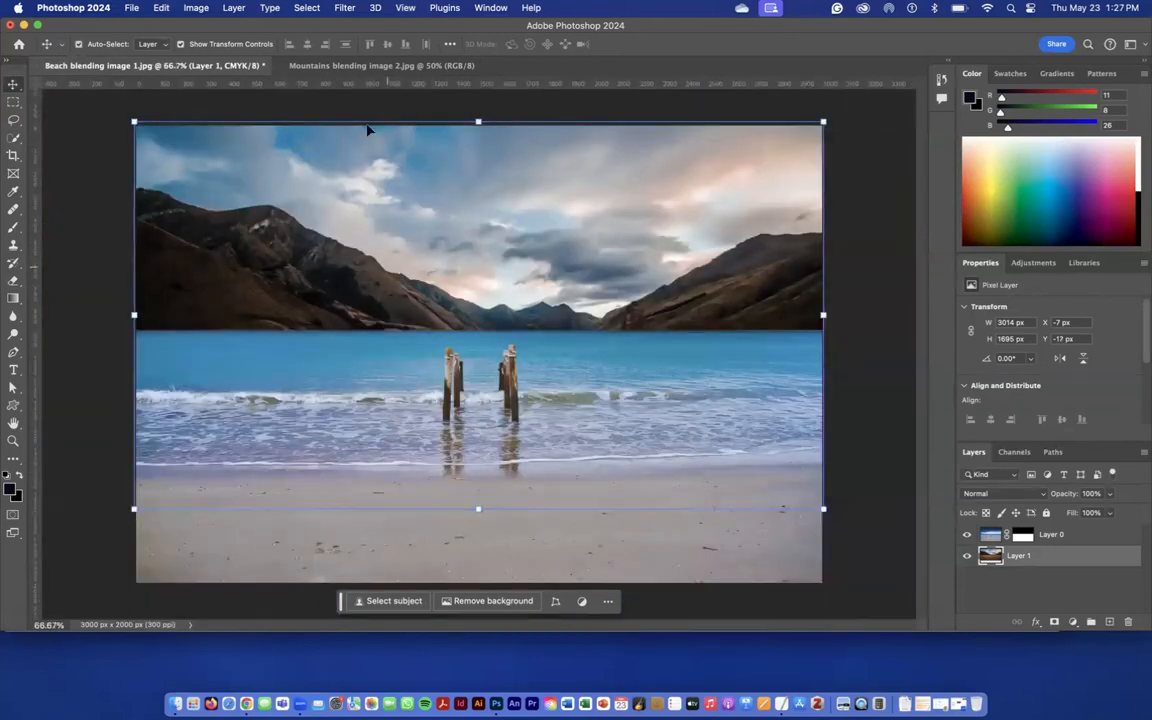
{"action": "key", "text": "Down"}
{"action": "key", "text": "Down"}
{"action": "key", "text": "Down"}
{"action": "key", "text": "Down"}
{"action": "key", "text": "Down"}
{"action": "key", "text": "Down"}
{"action": "key", "text": "Down"}
{"action": "key", "text": "Down"}
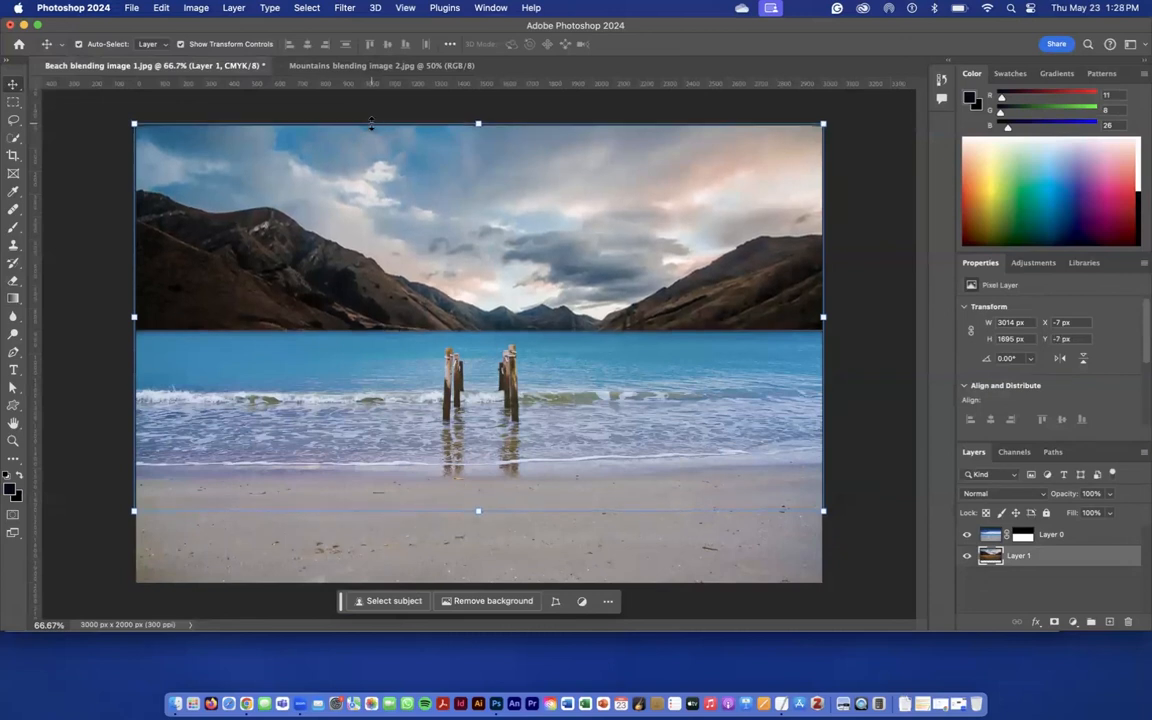
- Disable the beach layer's mask to compare with the original photo, and enable it again
{"action": "key", "text": "m"}
{"action": "left_click", "coordinate": [1024, 537]}
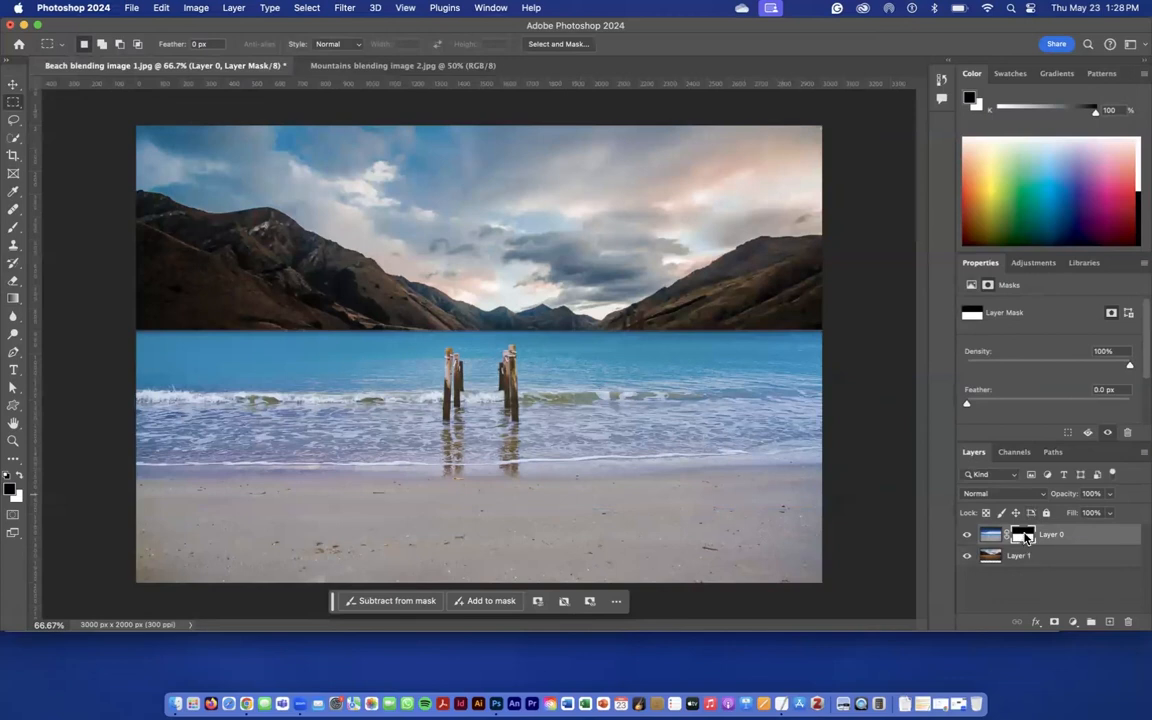
{"action": "right_click", "coordinate": [1026, 537]}
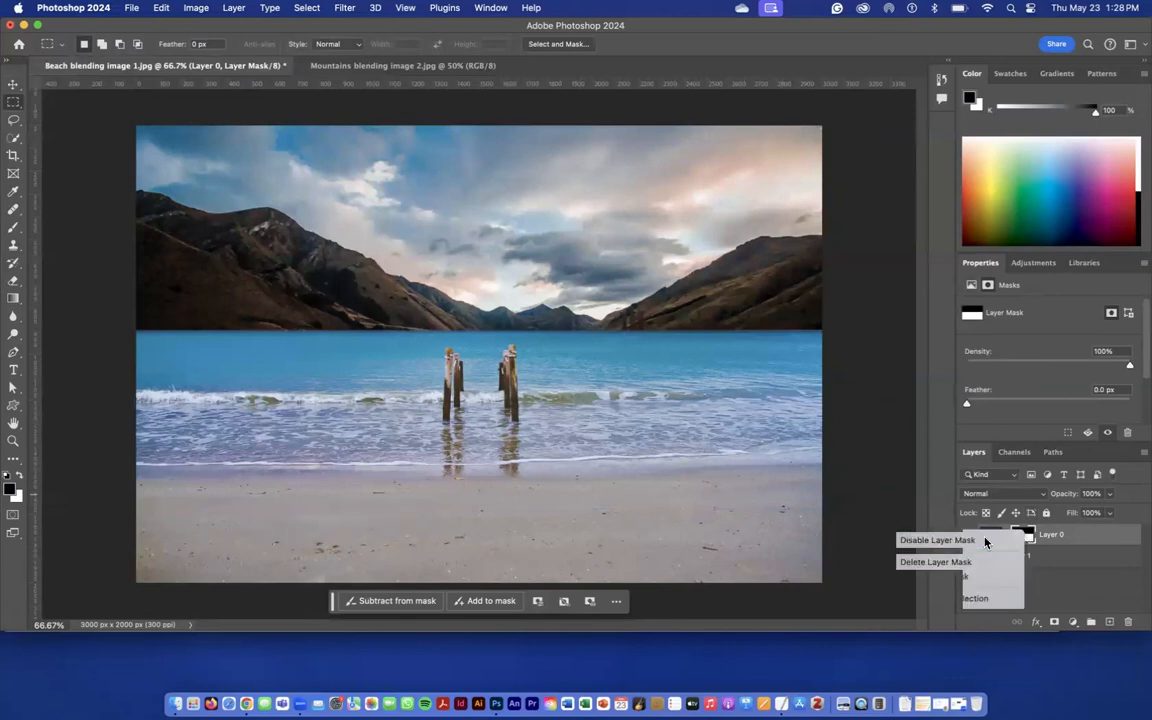
{"action": "left_click", "coordinate": [990, 540]}
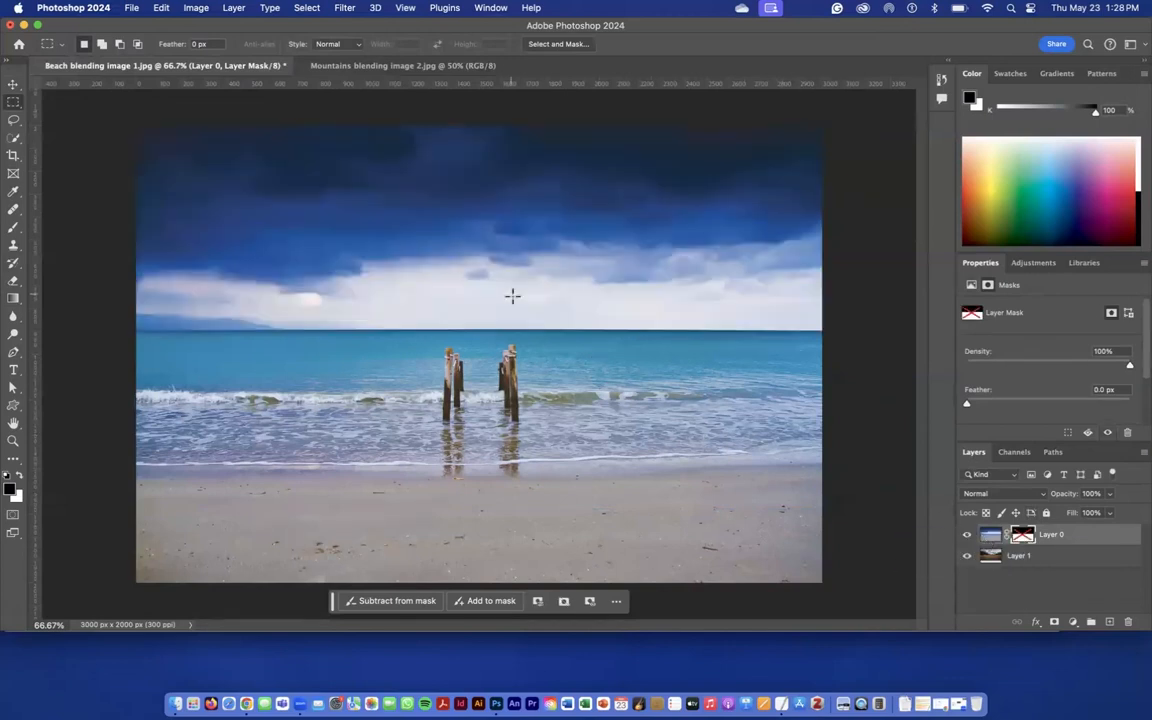
{"action": "right_click", "coordinate": [1024, 541]}
{"action": "left_click", "coordinate": [965, 545]}
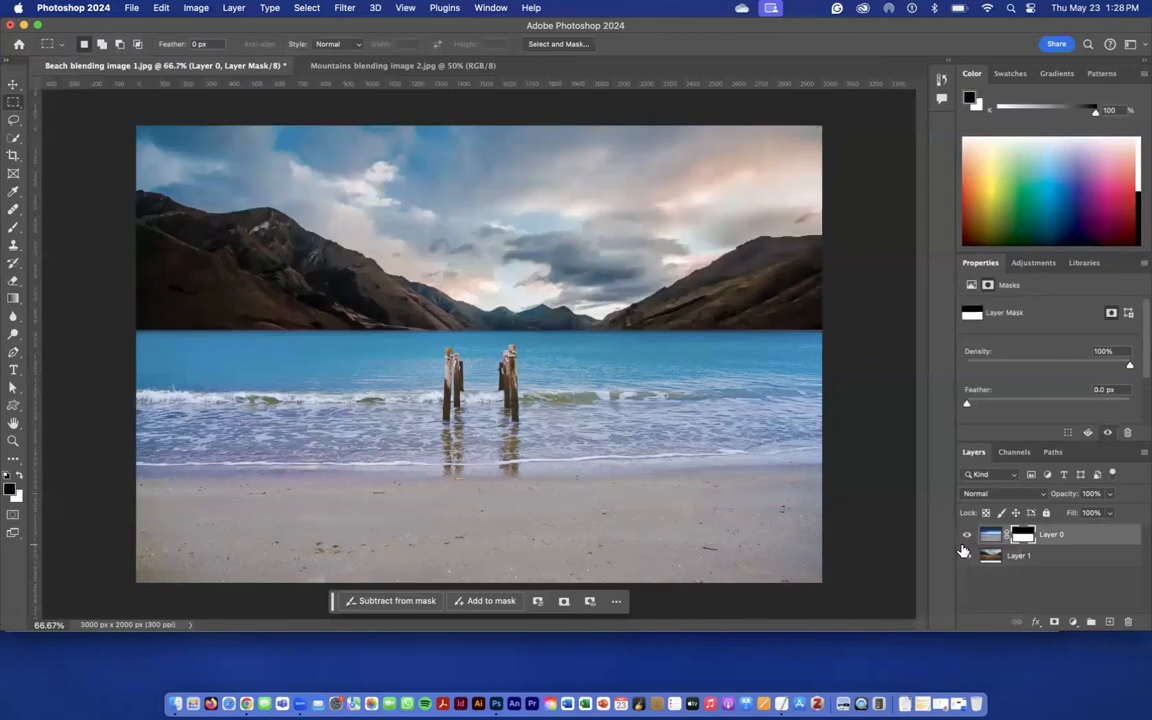